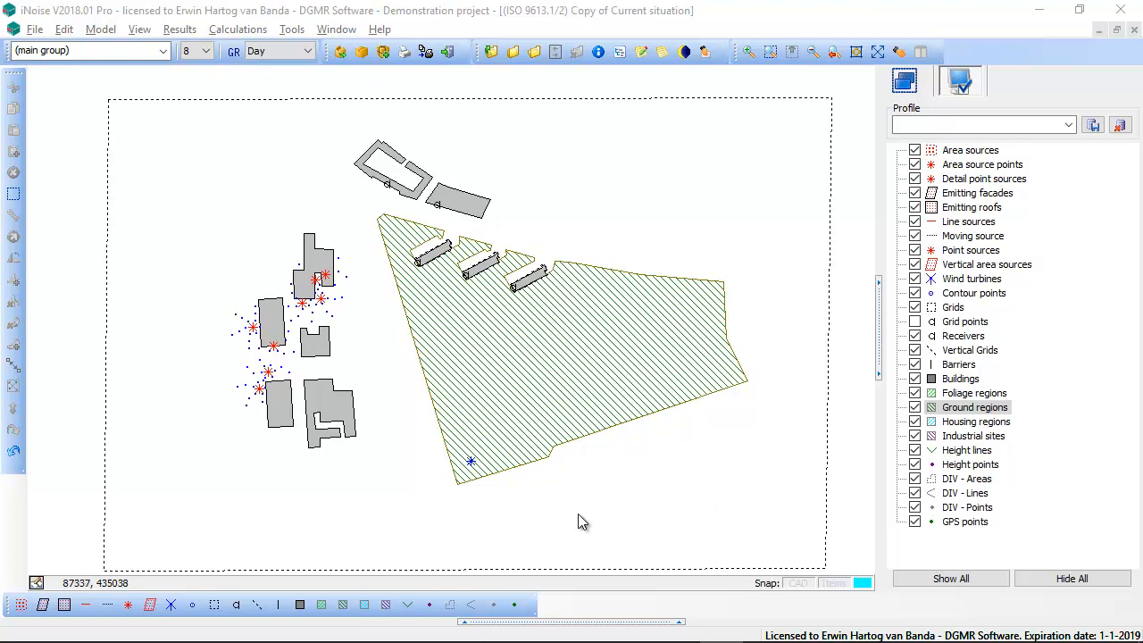
# Step: Place a GPS point on the west corner of the westernmost of the three flats and accept it with default data
pyautogui.click(515, 607)
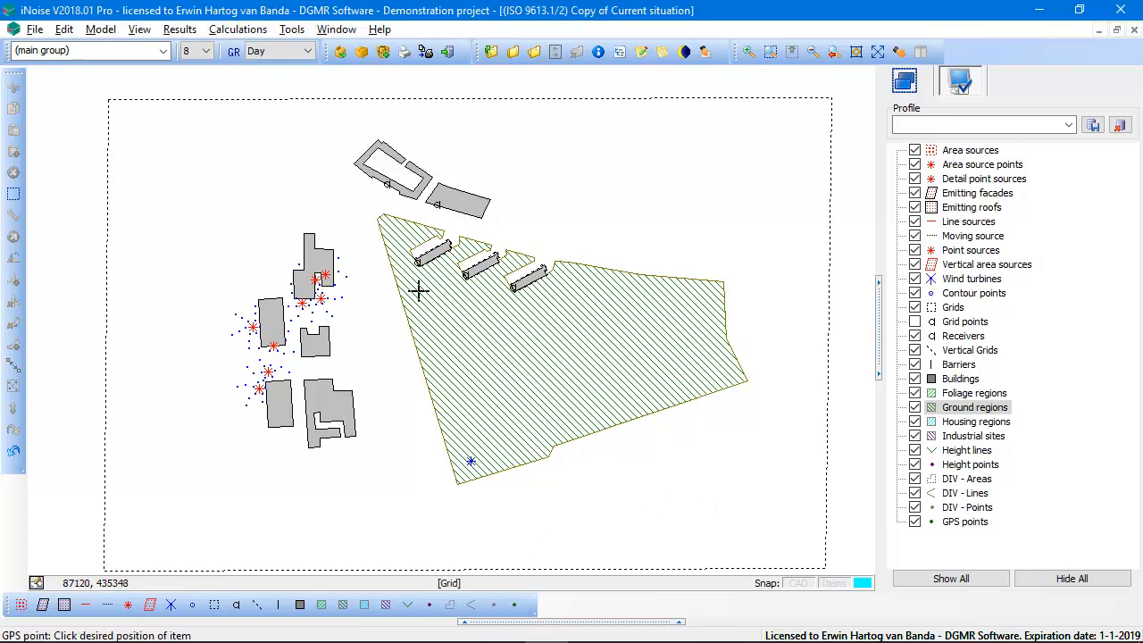
pyautogui.scroll(5, 419, 297)
pyautogui.scroll(1, 538, 372)
pyautogui.scroll(2, 510, 314)
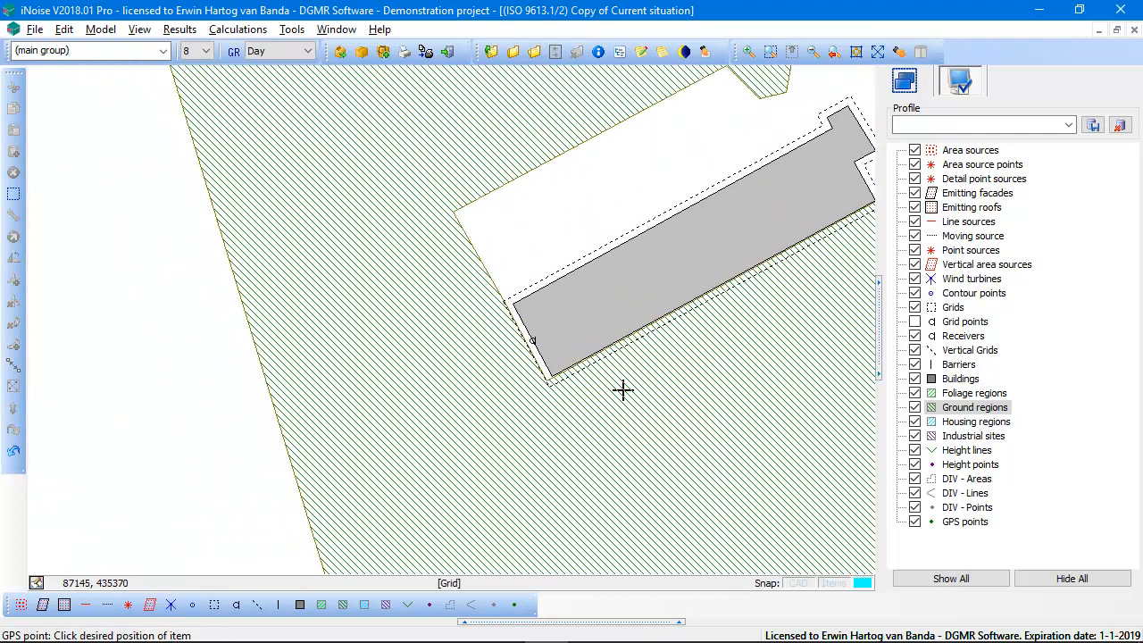
pyautogui.click(514, 303)
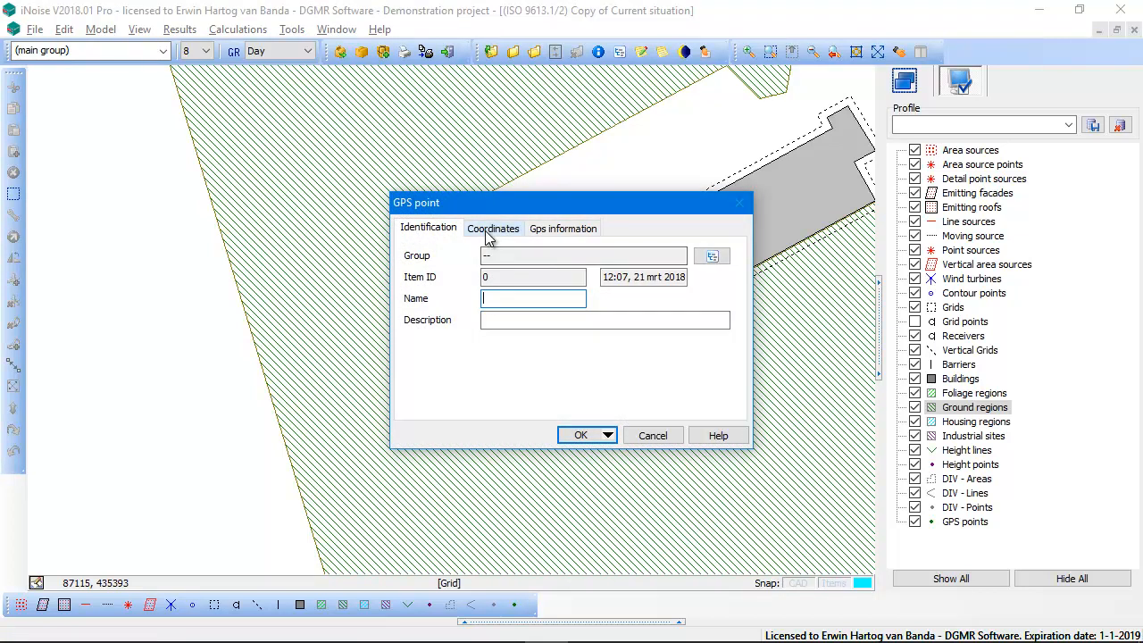
pyautogui.click(489, 231)
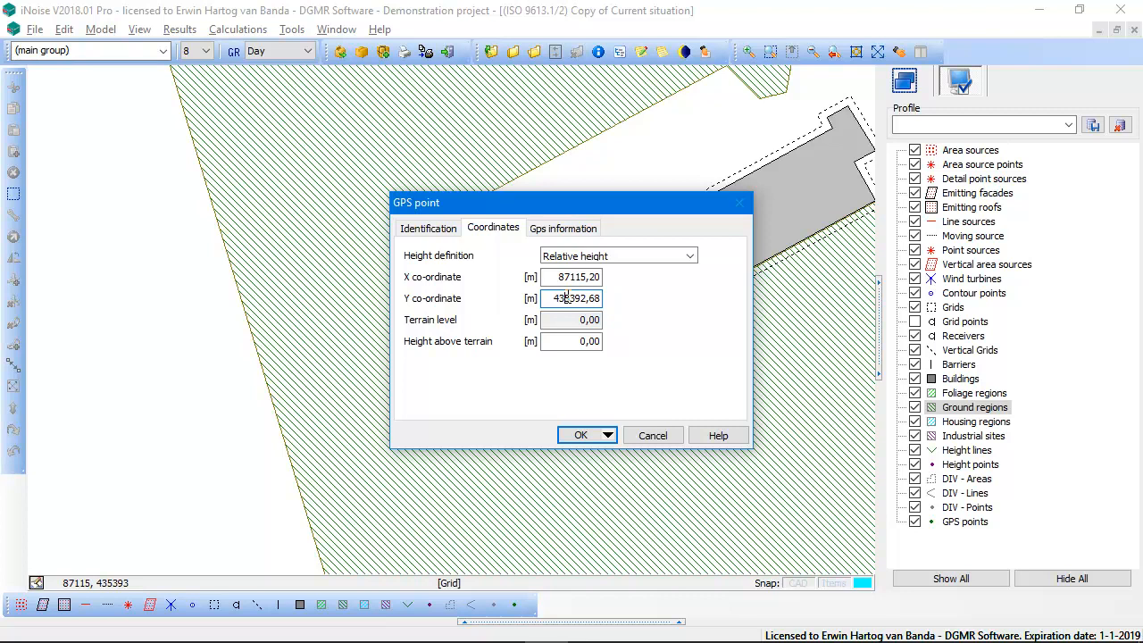
pyautogui.click(579, 232)
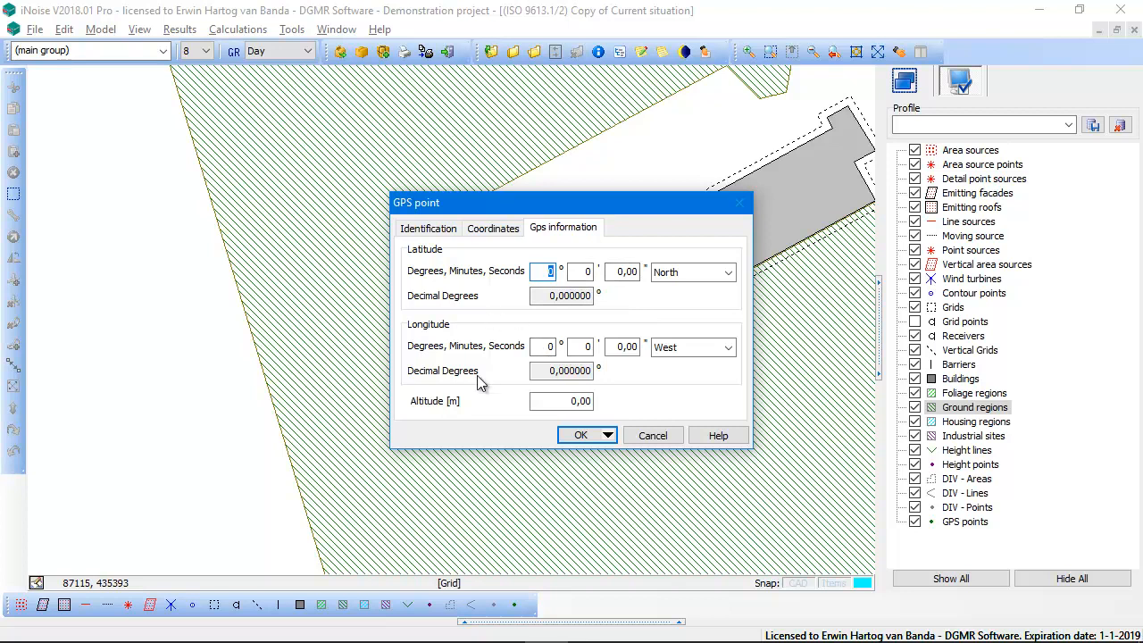
pyautogui.click(583, 434)
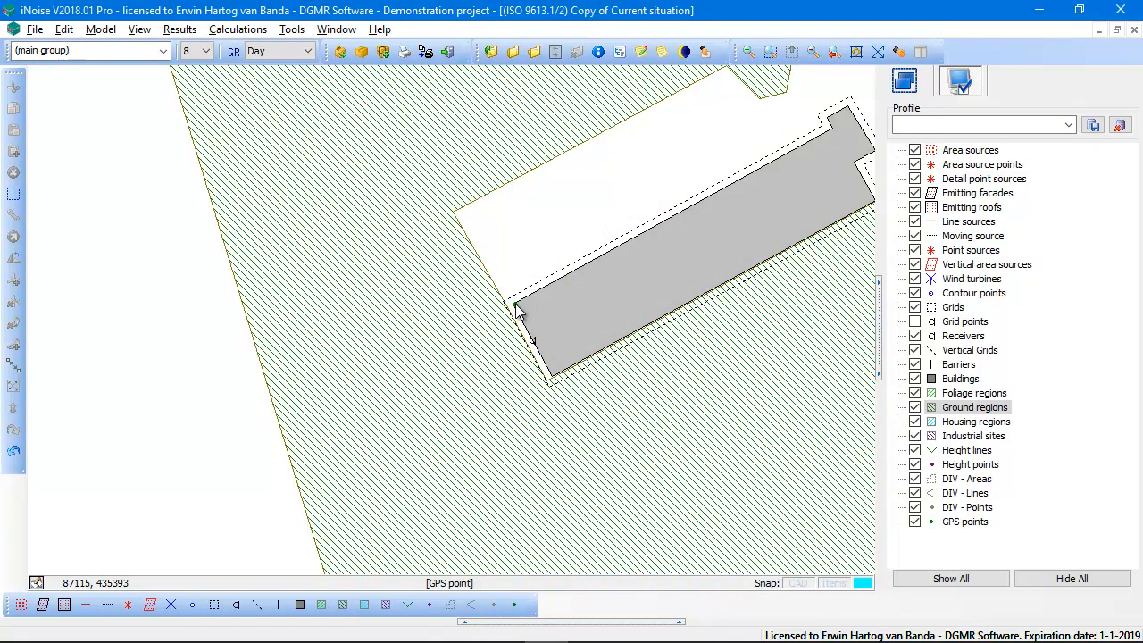
# Step: Switch to Google Earth and locate the same building corner to read its latitude and longitude
pyautogui.hotkey('alt', 'Tab')
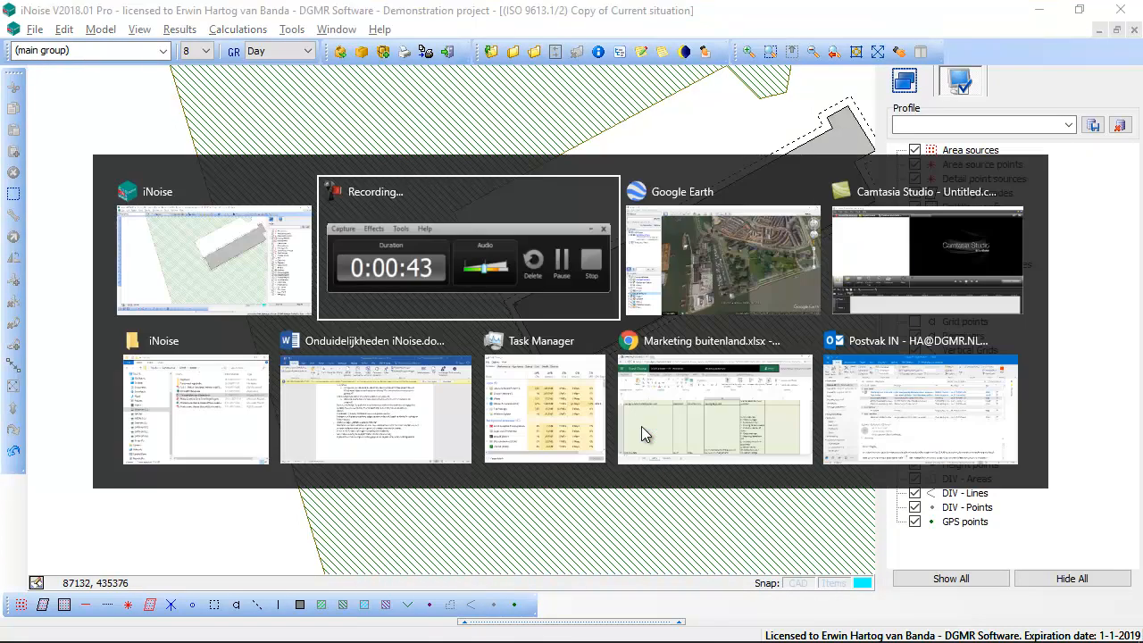
pyautogui.hotkey('alt', 'Tab')
pyautogui.scroll(2, 679, 397)
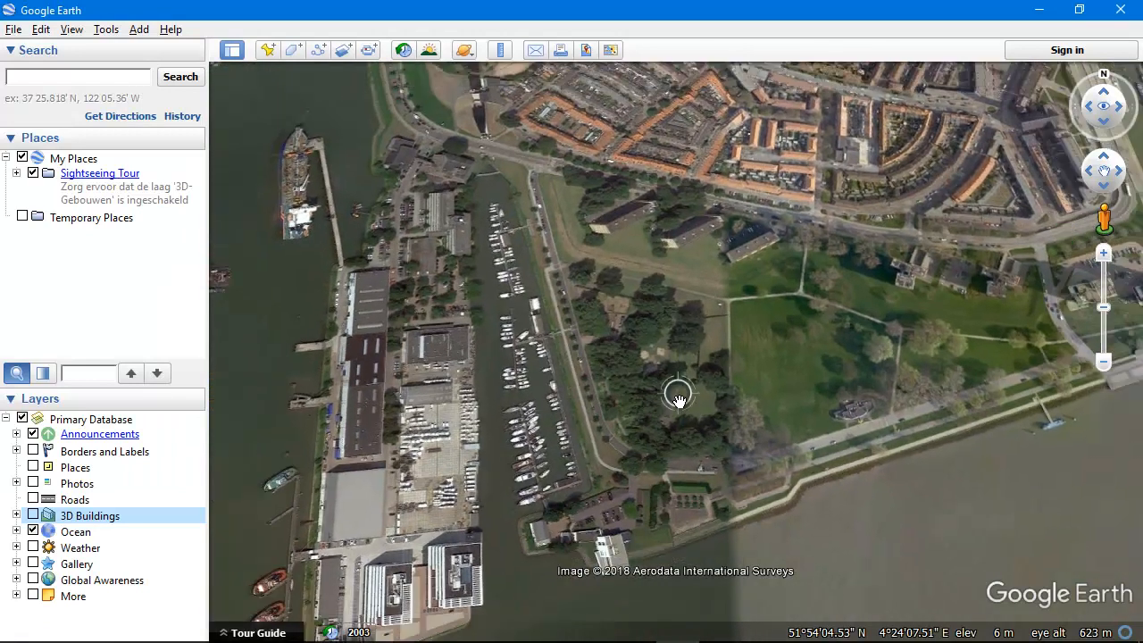
pyautogui.scroll(-2, 679, 401)
pyautogui.scroll(1, 631, 311)
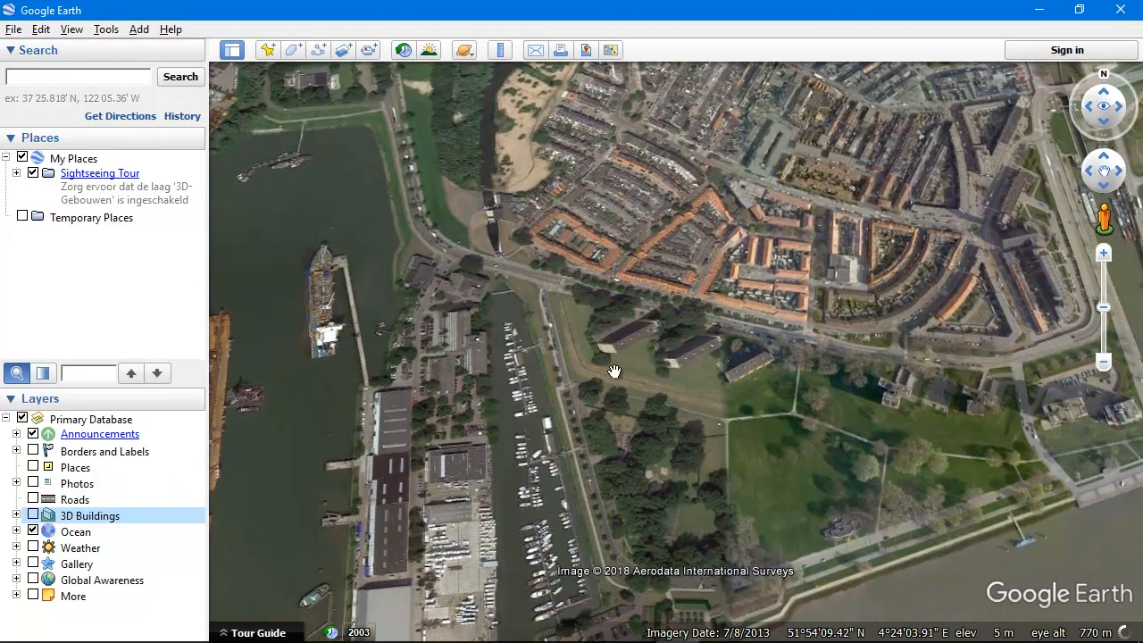
pyautogui.scroll(1, 603, 362)
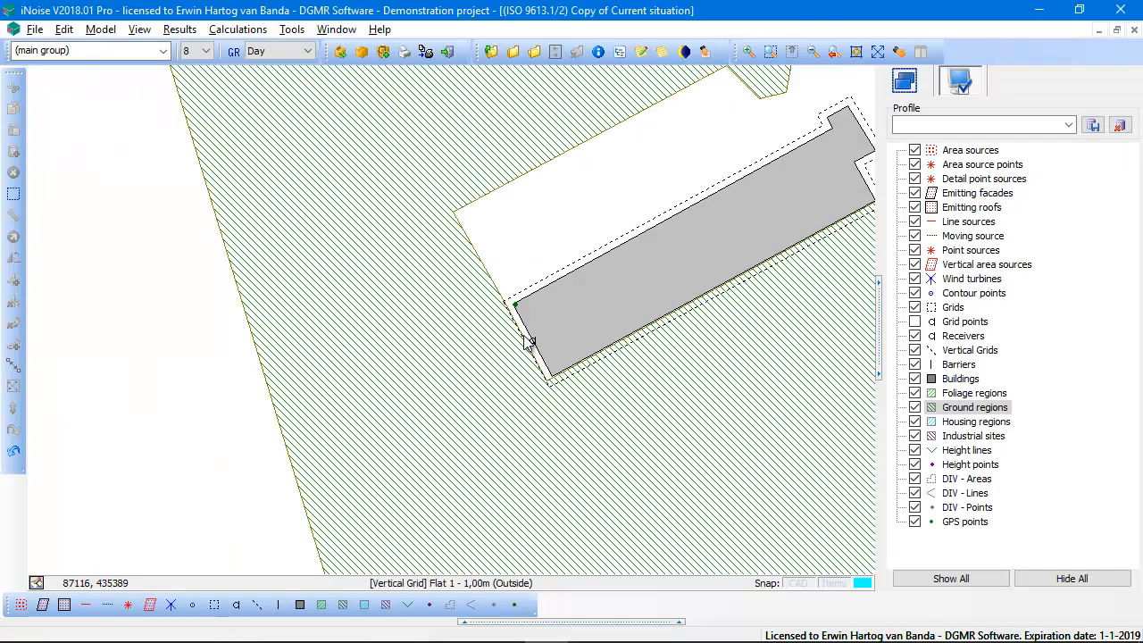
# Step: Open the GPS point's properties in iNoise and set its latitude to 51° 54' 10,40" North, as read in Google Earth
pyautogui.doubleClick(516, 309)
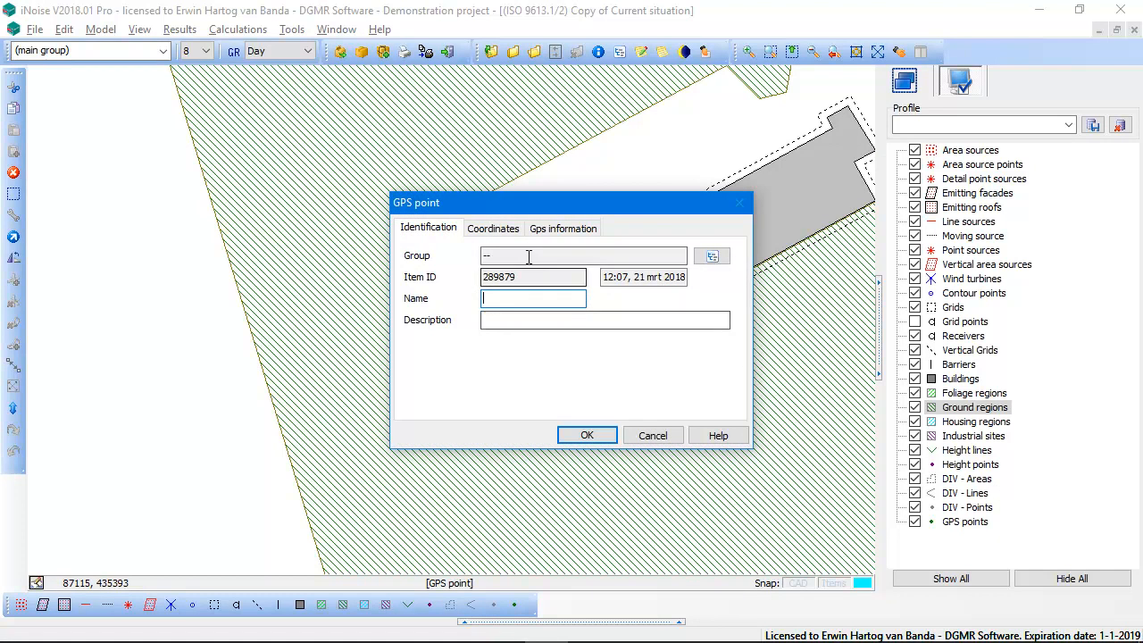
pyautogui.click(561, 227)
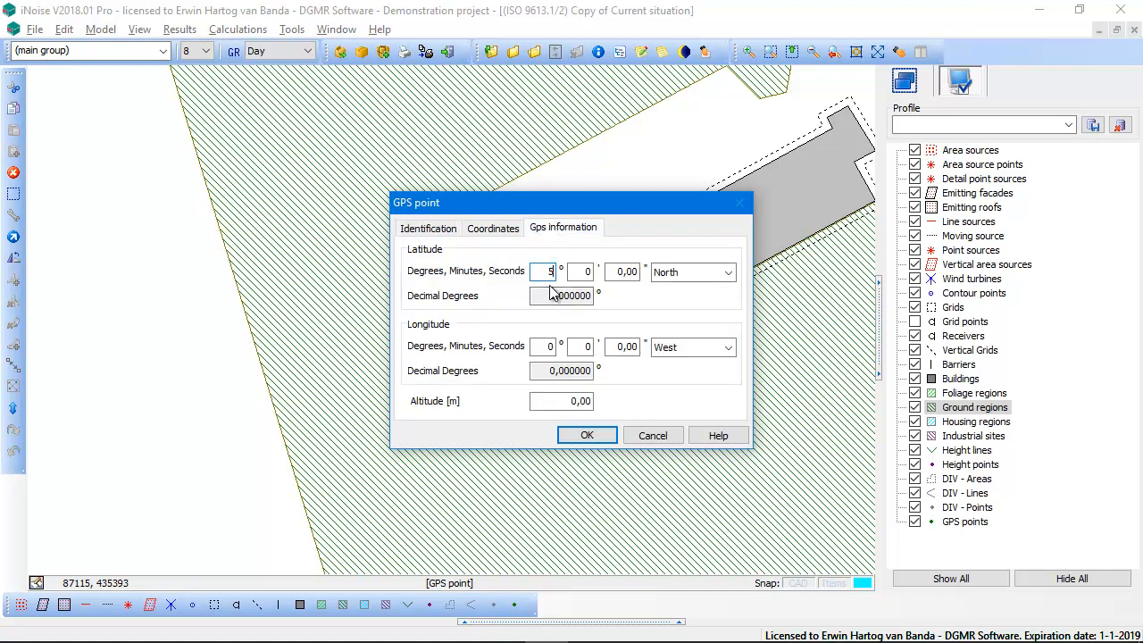
pyautogui.write('54')
pyautogui.press('Tab')
pyautogui.press('Tab')
pyautogui.hotkey('alt', 'Tab')
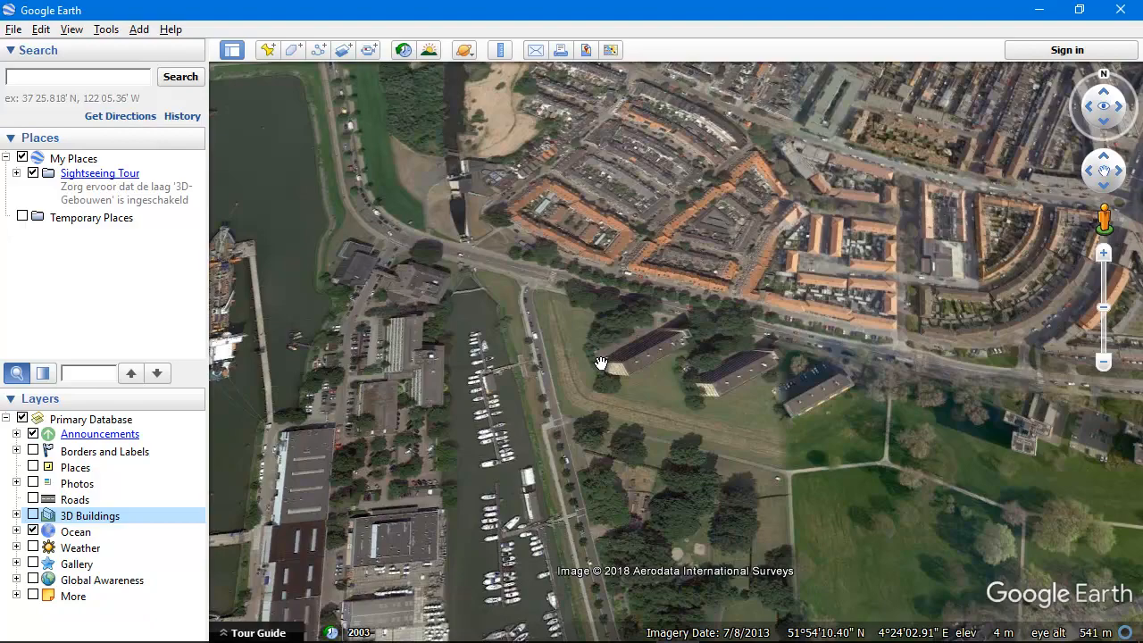
pyautogui.hotkey('alt', 'Tab')
pyautogui.click(628, 272)
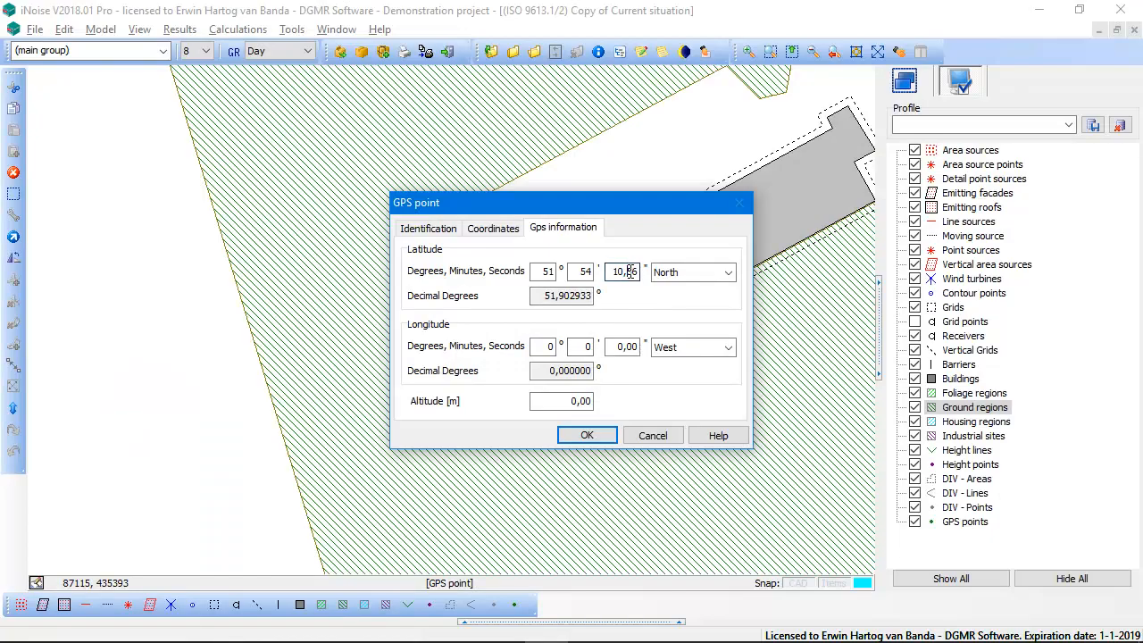
pyautogui.write('40')
# Step: Set the GPS point's longitude to 4° 24' 2,95", as read for the corner in Google Earth
pyautogui.click(545, 346)
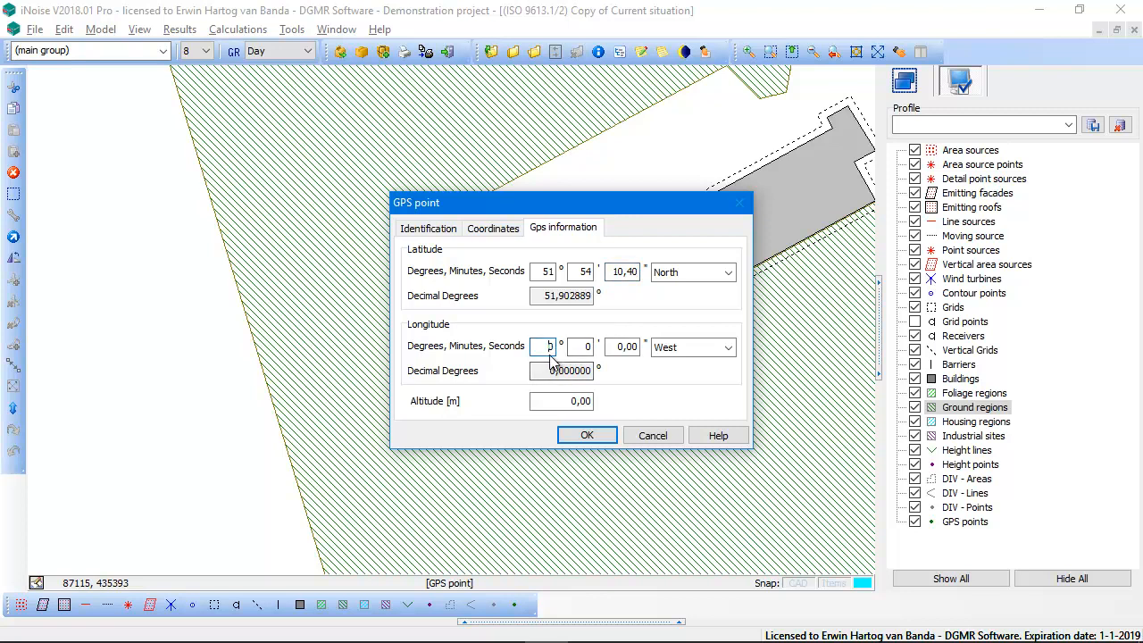
pyautogui.hotkey('alt', 'Tab')
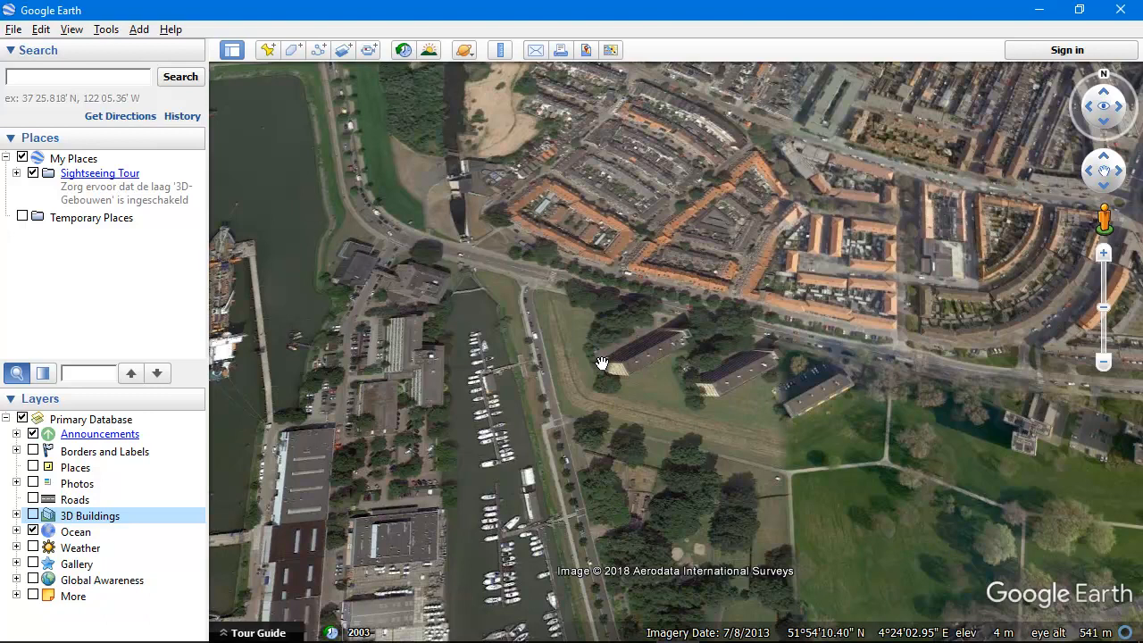
pyautogui.hotkey('alt', 'Tab')
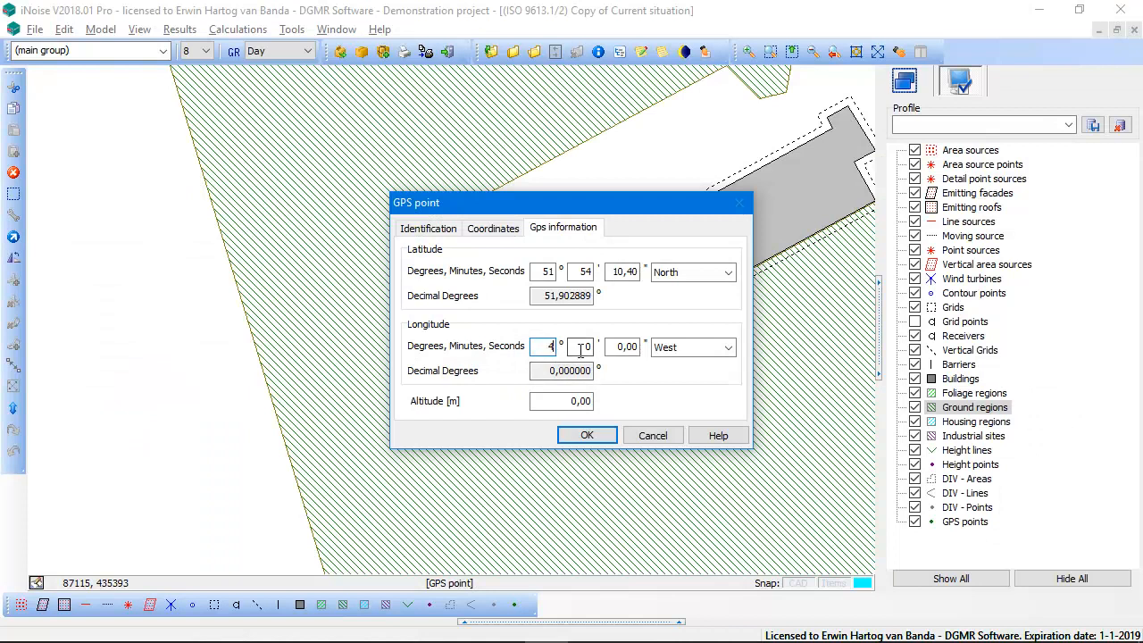
pyautogui.write('24')
pyautogui.press('Tab')
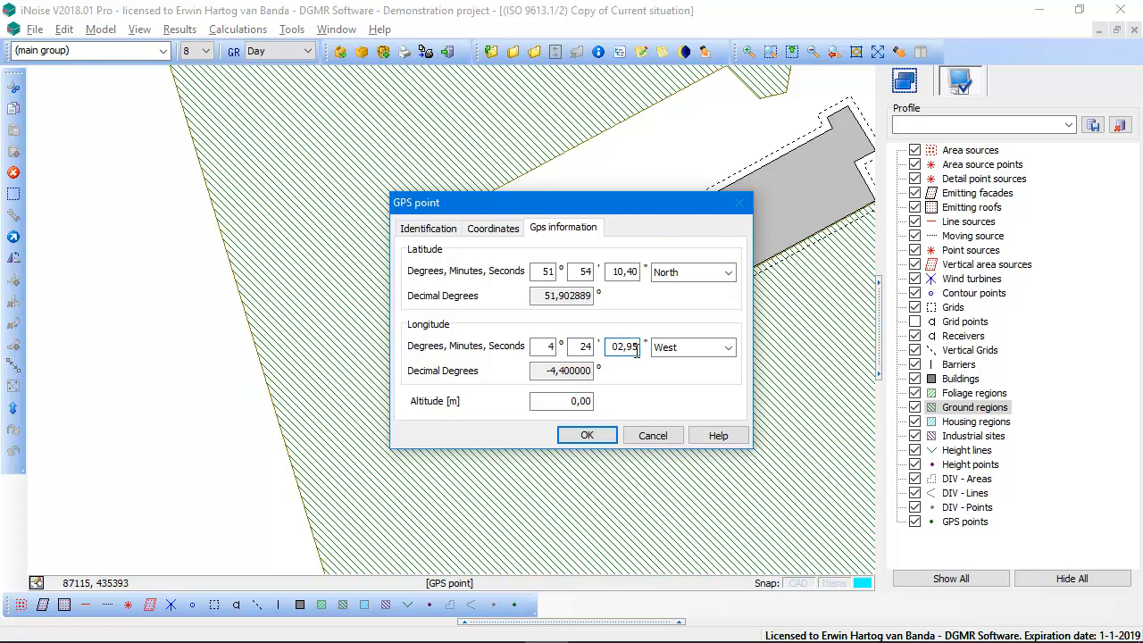
pyautogui.write('02,95')
pyautogui.press('Tab')
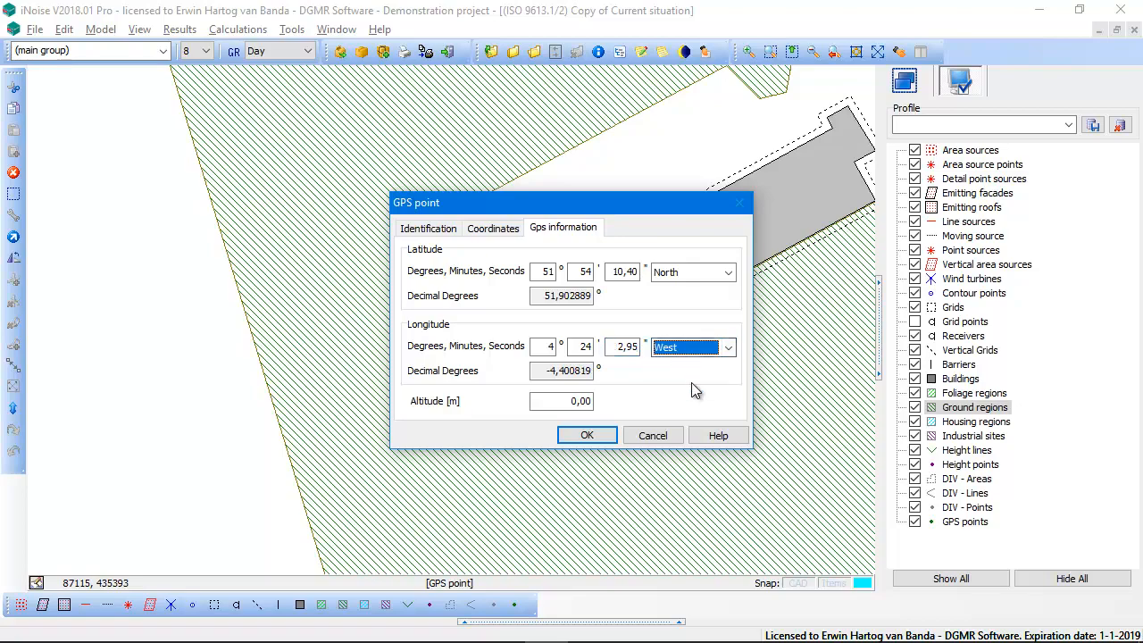
# Step: Check the longitude direction in Google Earth, set it to East for the GPS point in iNoise and accept the data
pyautogui.hotkey('alt', 'Tab')
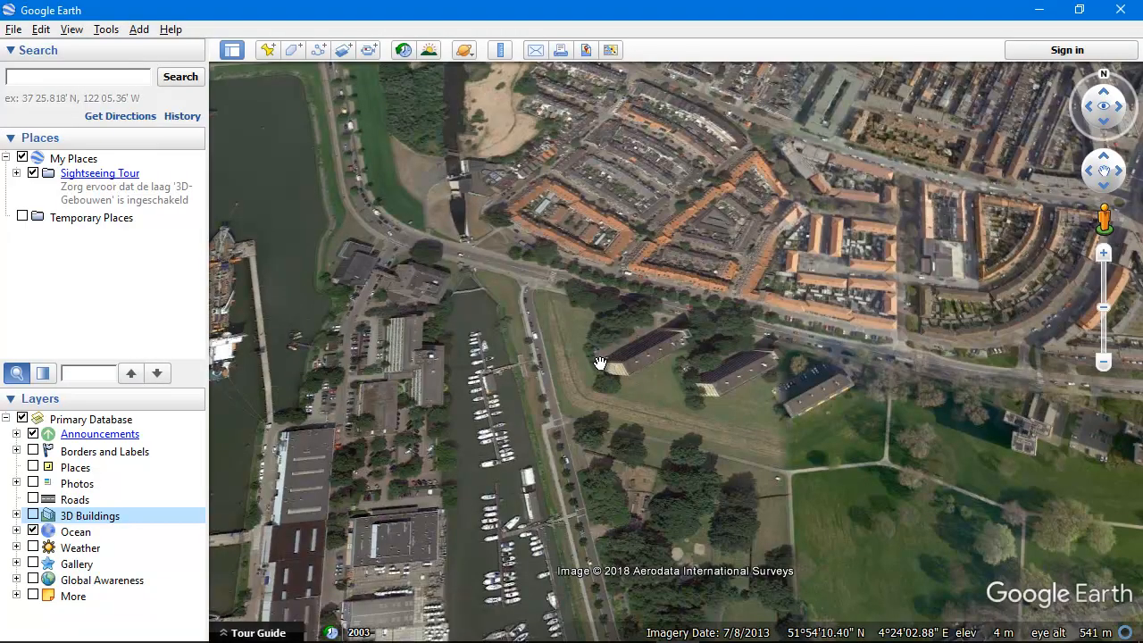
pyautogui.hotkey('alt', 'Tab')
pyautogui.click(728, 347)
pyautogui.click(677, 363)
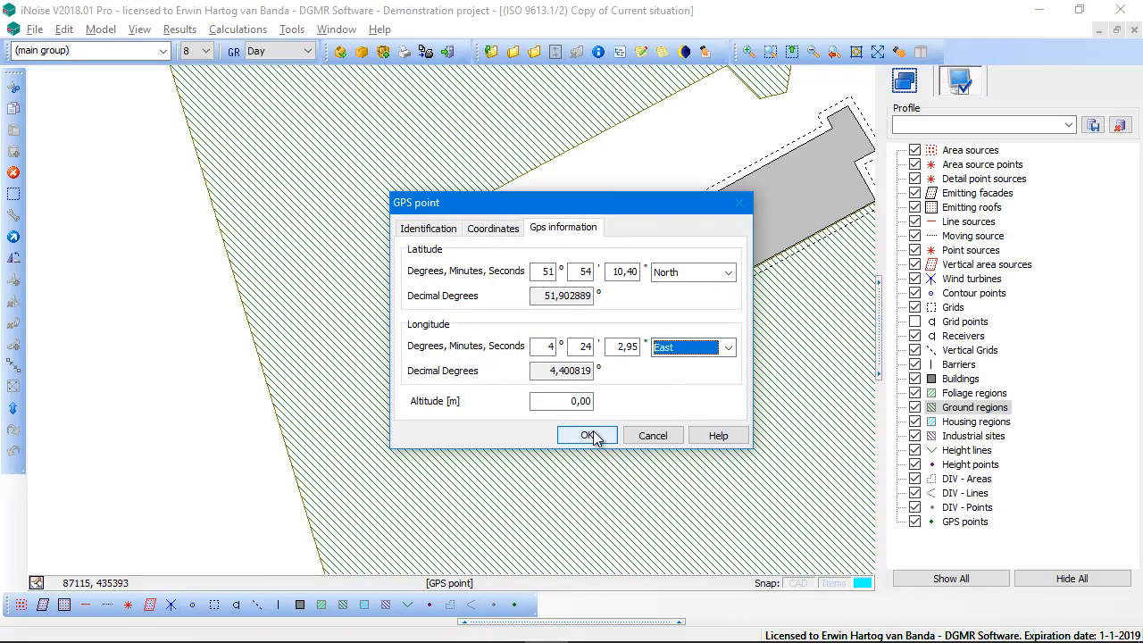
pyautogui.click(586, 436)
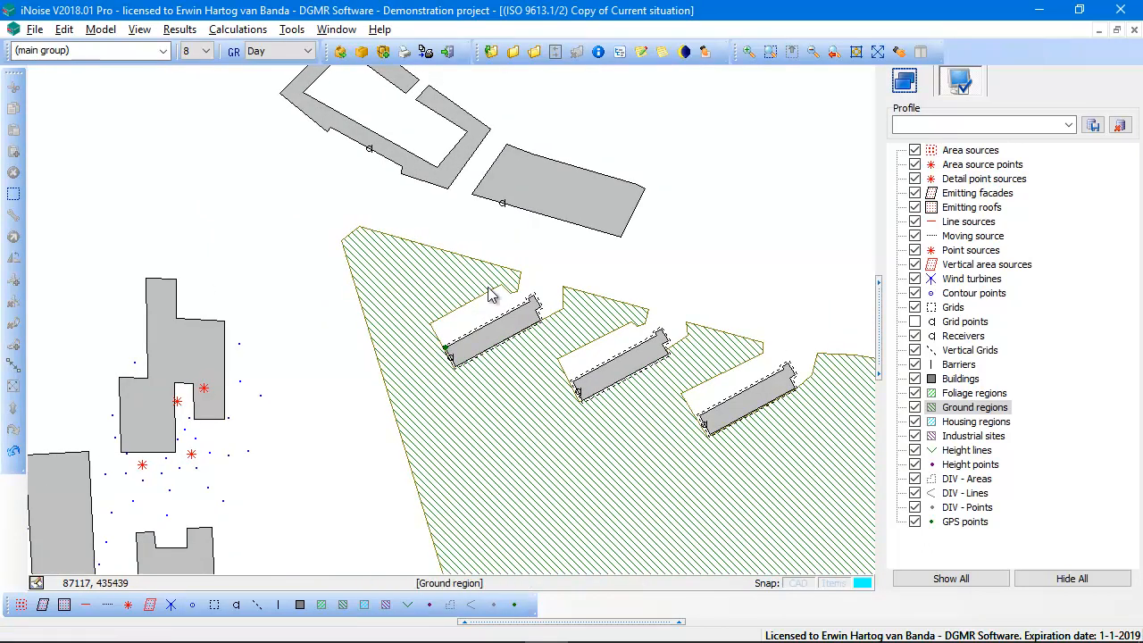
# Step: Export the model to a KML file named demo5 and open it in Google Earth
pyautogui.click(37, 30)
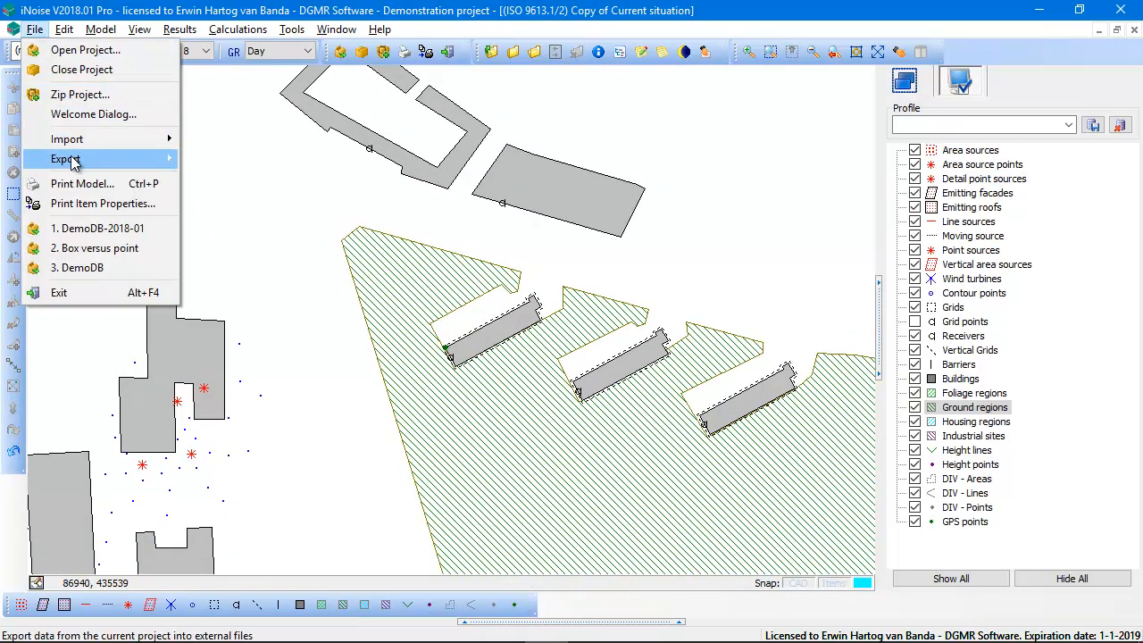
pyautogui.moveTo(77, 159)
pyautogui.click(233, 243)
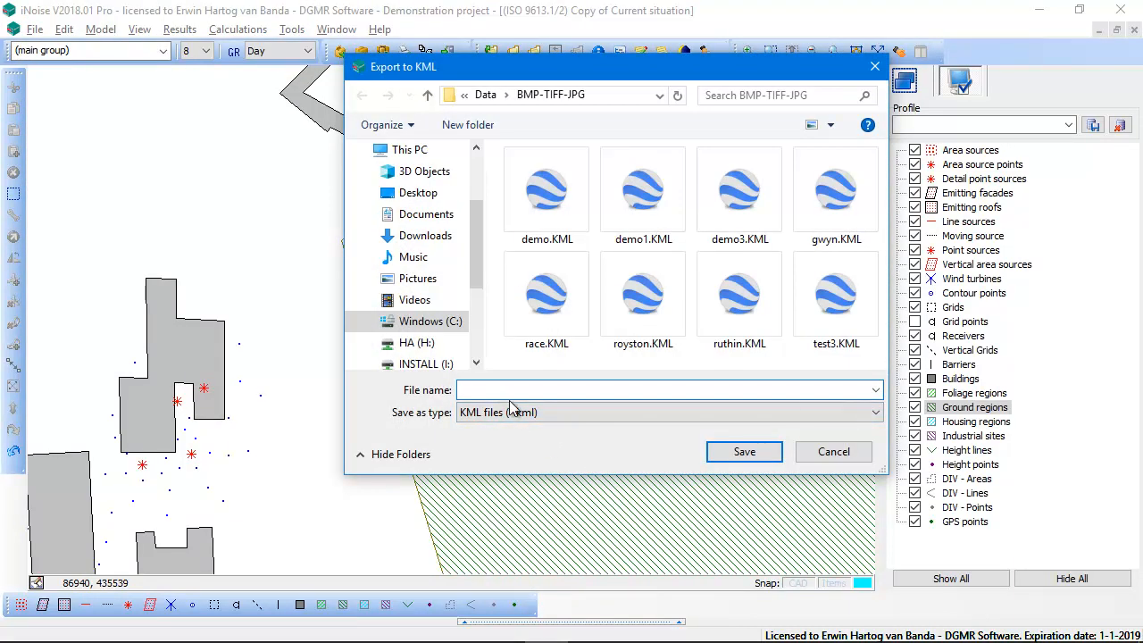
pyautogui.write('demo5')
pyautogui.click(740, 455)
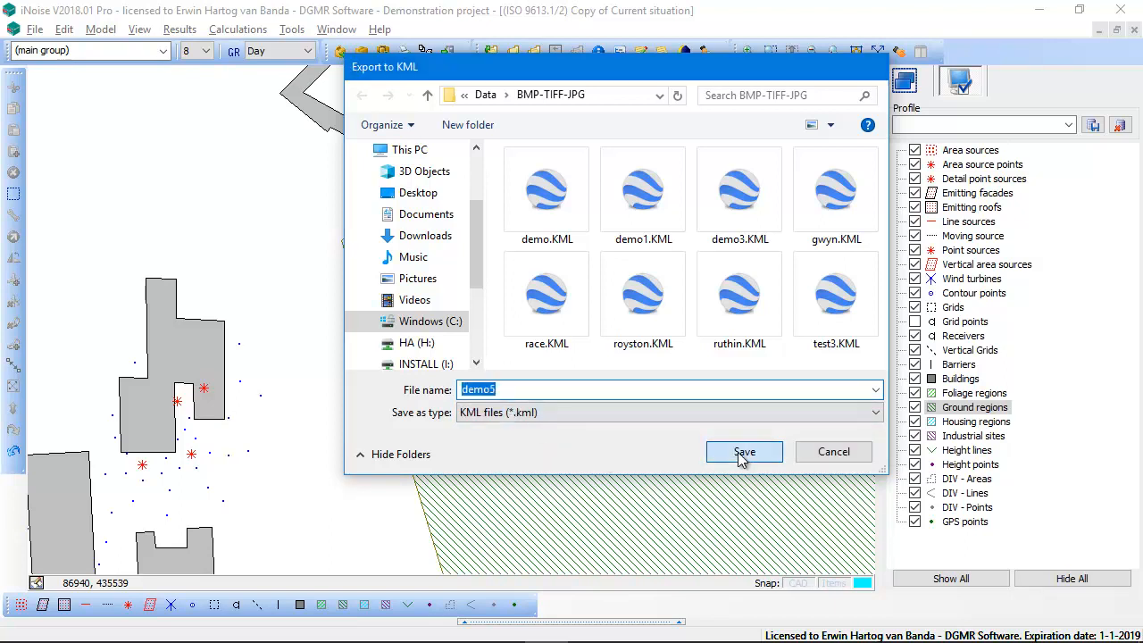
pyautogui.click(743, 344)
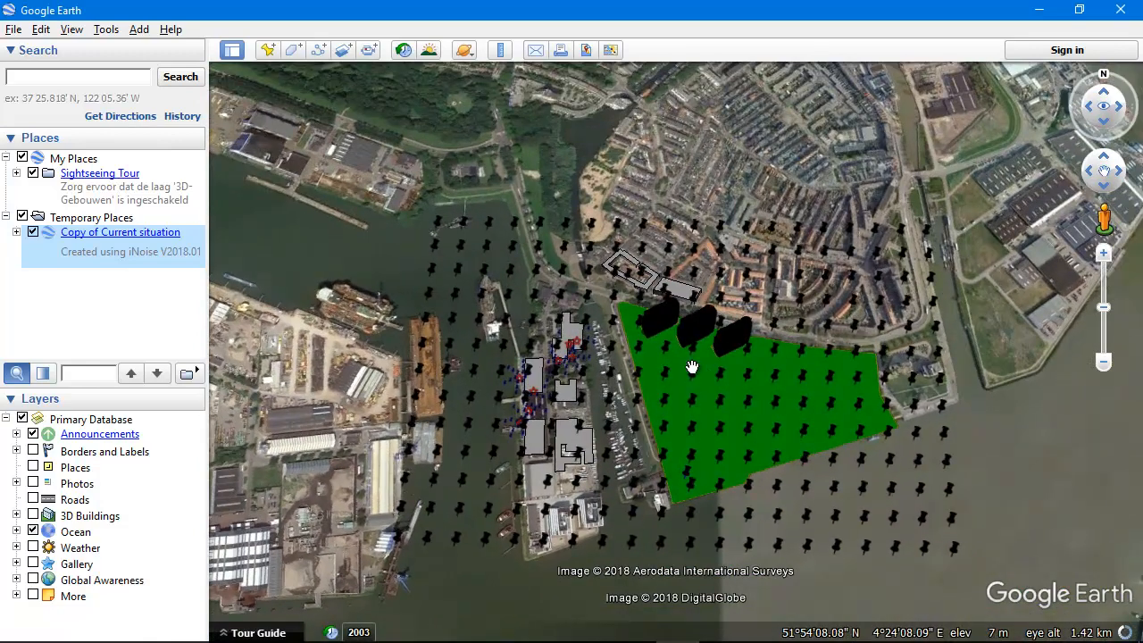
# Step: Expand the items of the imported Copy of Current situation model and hide its Grids and Vertical Grids
pyautogui.scroll(3, 700, 449)
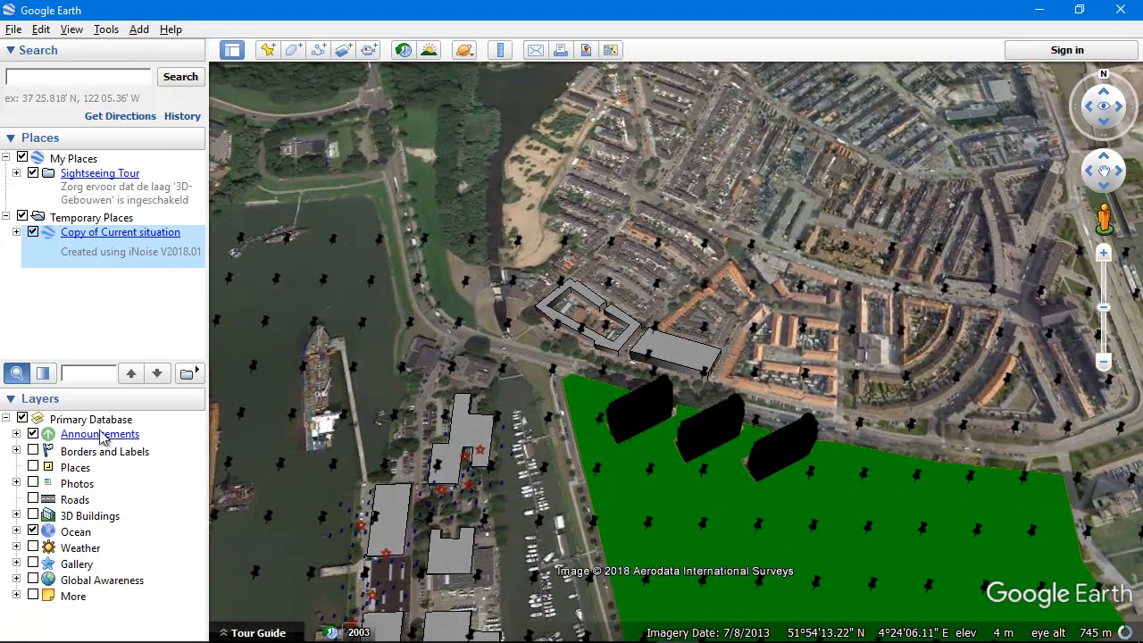
pyautogui.click(16, 232)
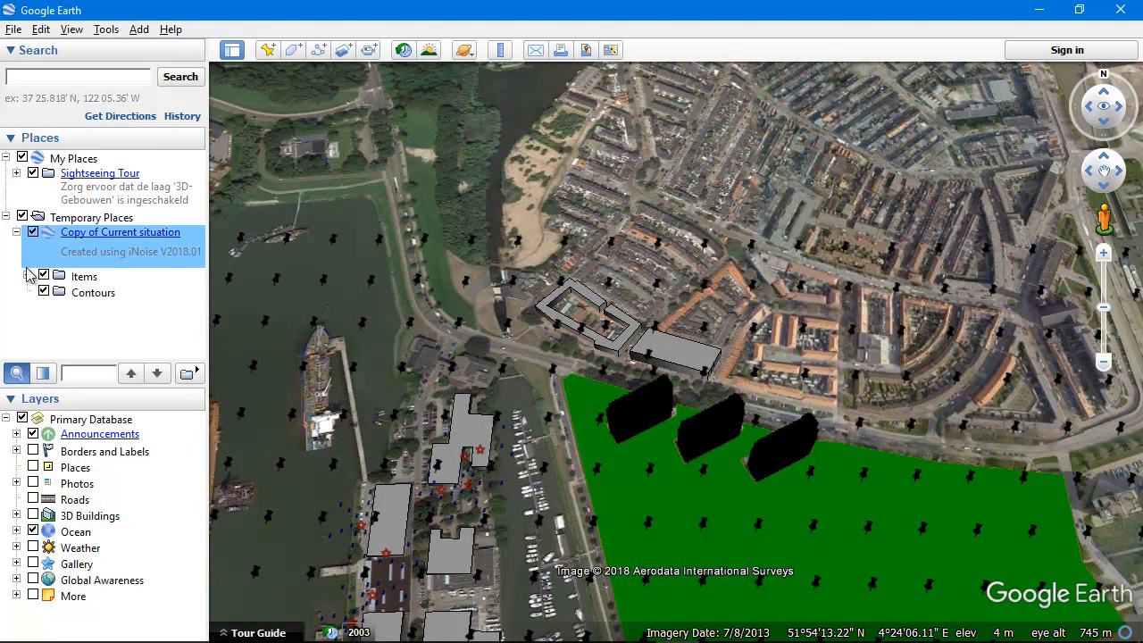
pyautogui.click(27, 276)
pyautogui.moveTo(200, 281); pyautogui.dragTo(199, 304)
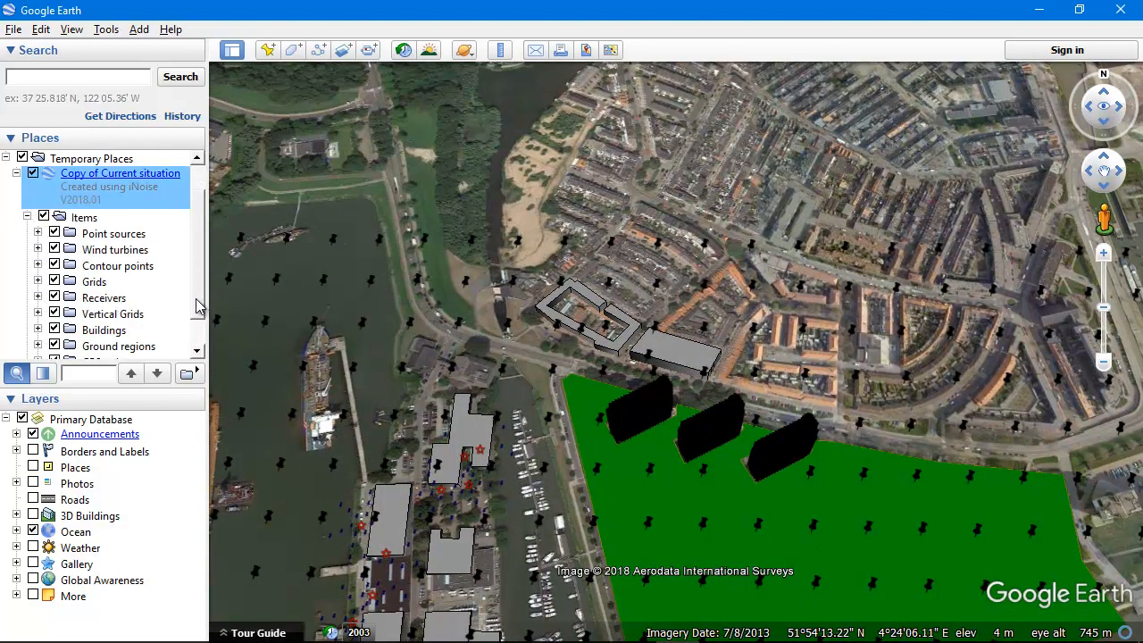
pyautogui.click(54, 282)
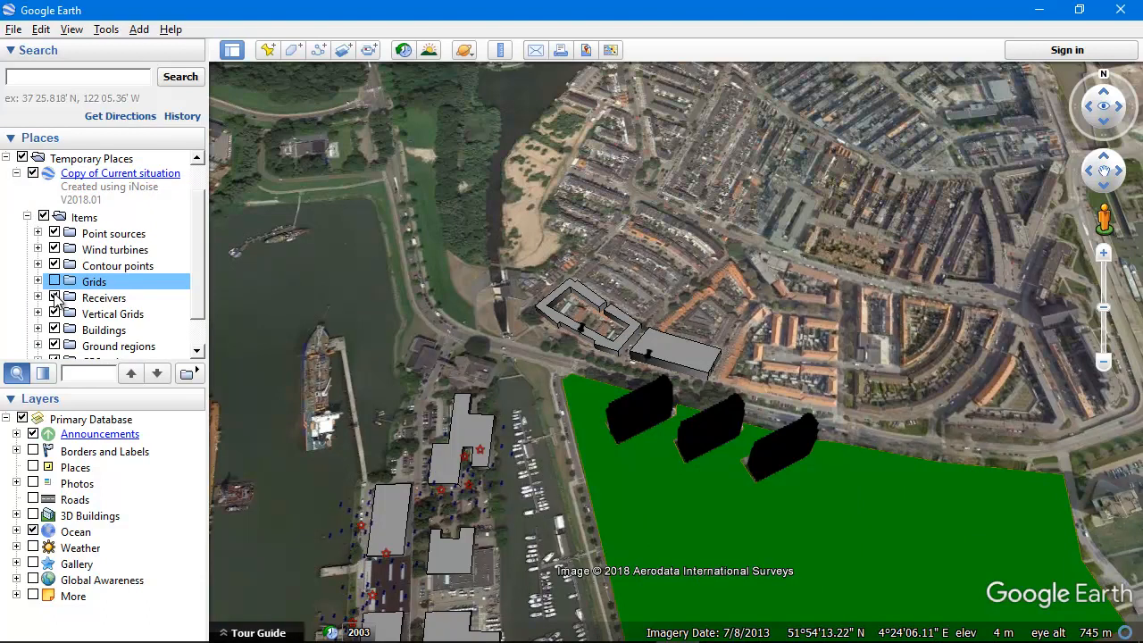
pyautogui.click(55, 314)
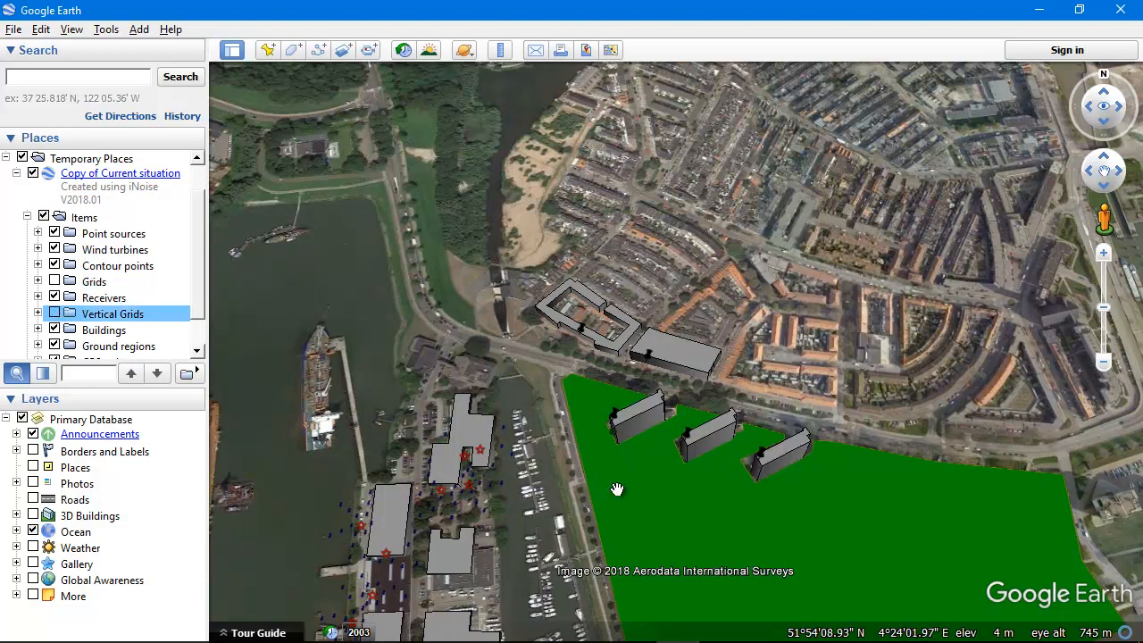
pyautogui.moveTo(706, 475); pyautogui.dragTo(691, 623)
pyautogui.moveTo(589, 522); pyautogui.dragTo(772, 526)
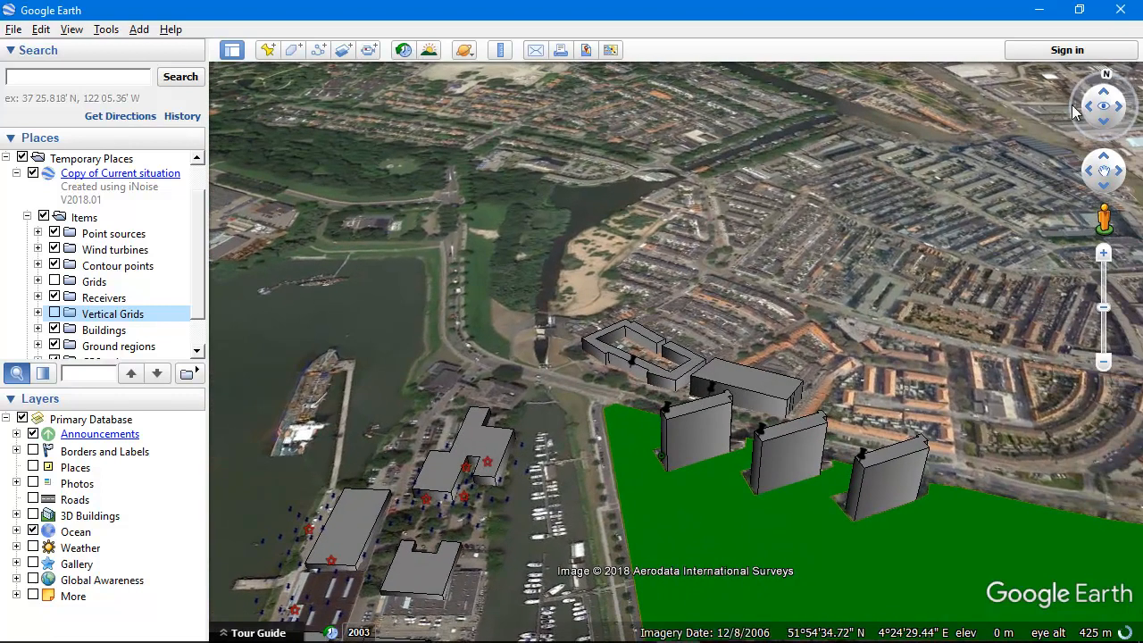
# Step: Switch back to iNoise and display the calculated noise contours on the model map
pyautogui.hotkey('alt', 'Tab')
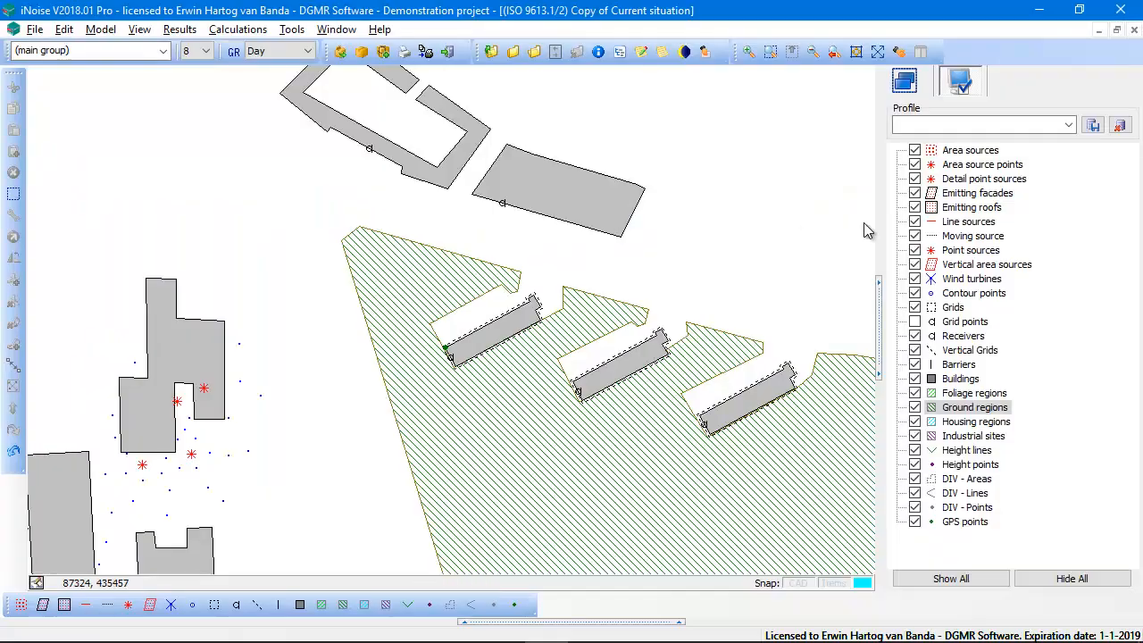
pyautogui.click(197, 29)
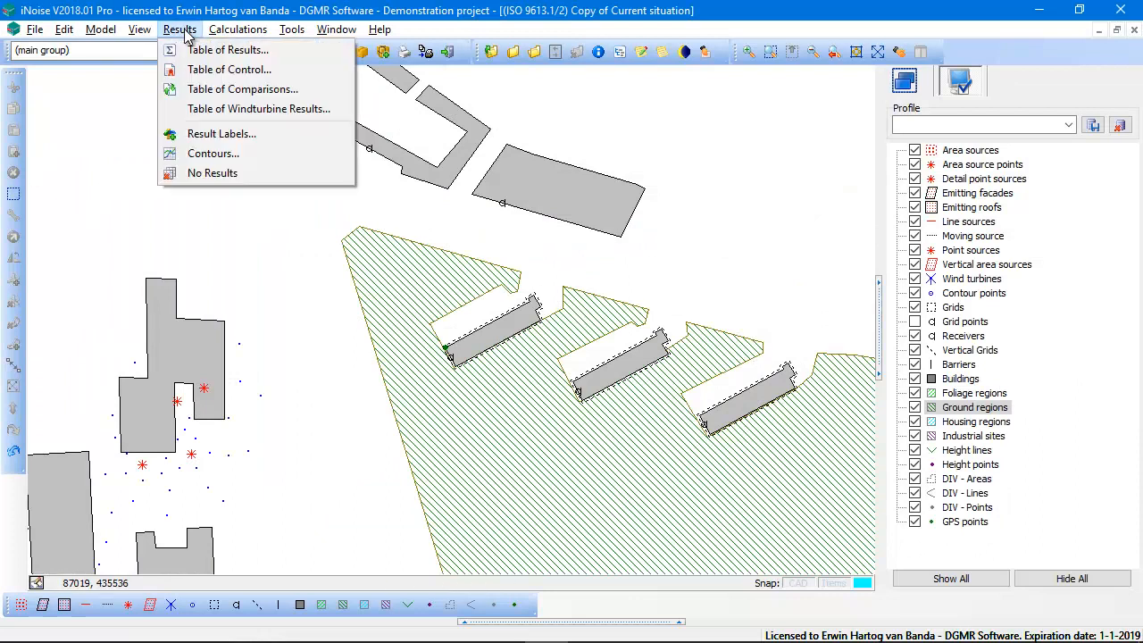
pyautogui.click(217, 151)
pyautogui.click(674, 481)
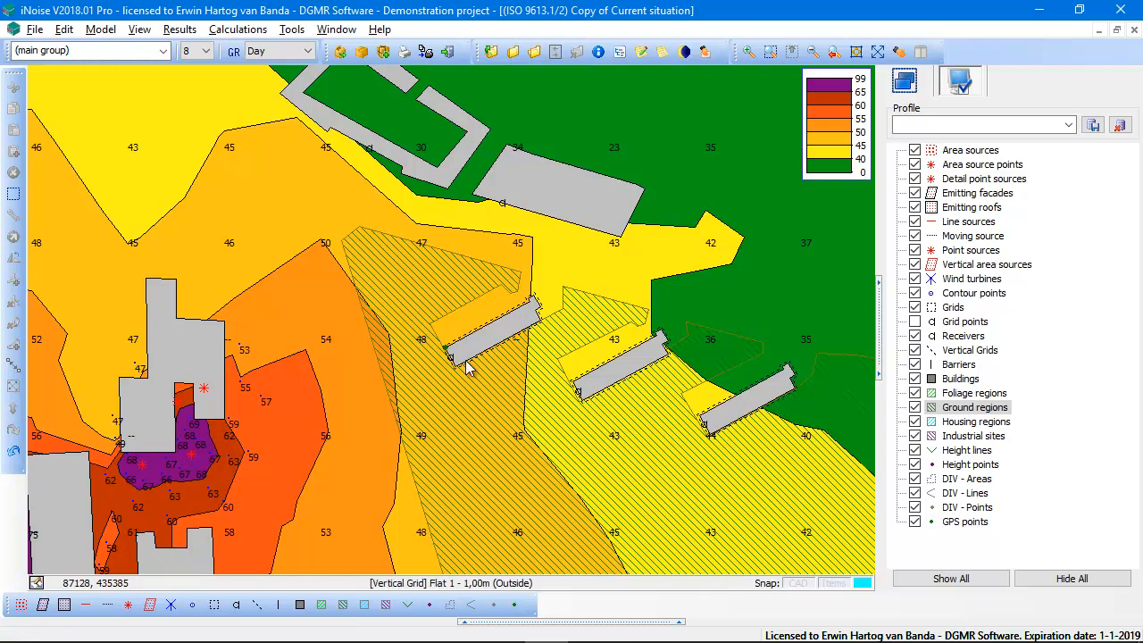
# Step: Export the model with its noise contours to Google Earth KML, overwriting the existing demo5.KML file
pyautogui.click(36, 30)
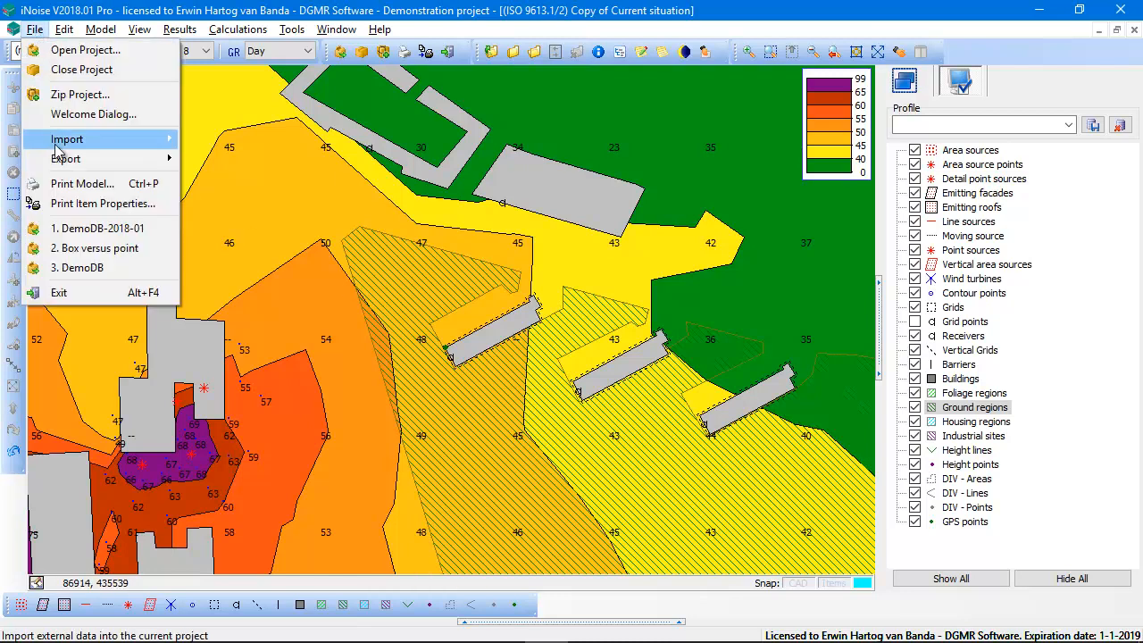
pyautogui.moveTo(58, 158)
pyautogui.click(250, 242)
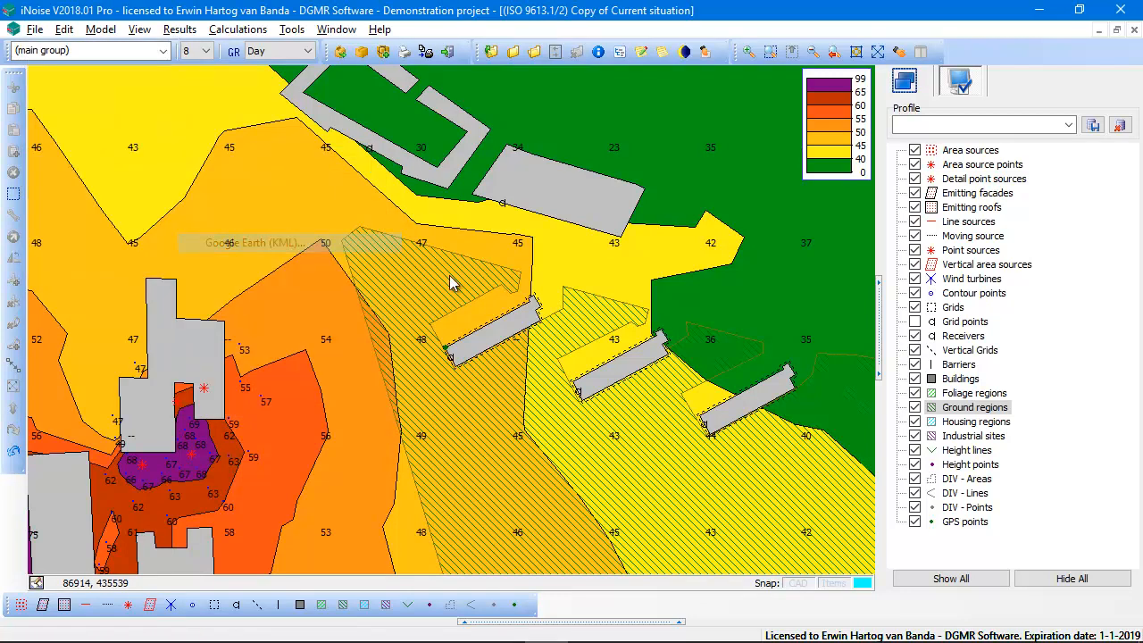
pyautogui.click(546, 295)
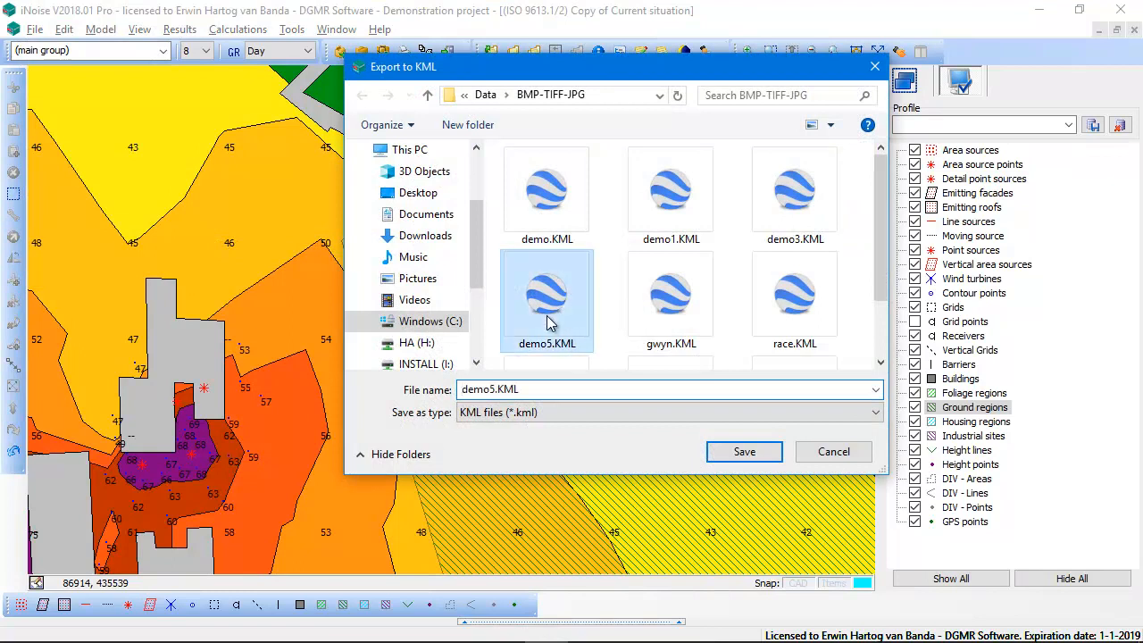
pyautogui.click(741, 451)
pyautogui.click(623, 335)
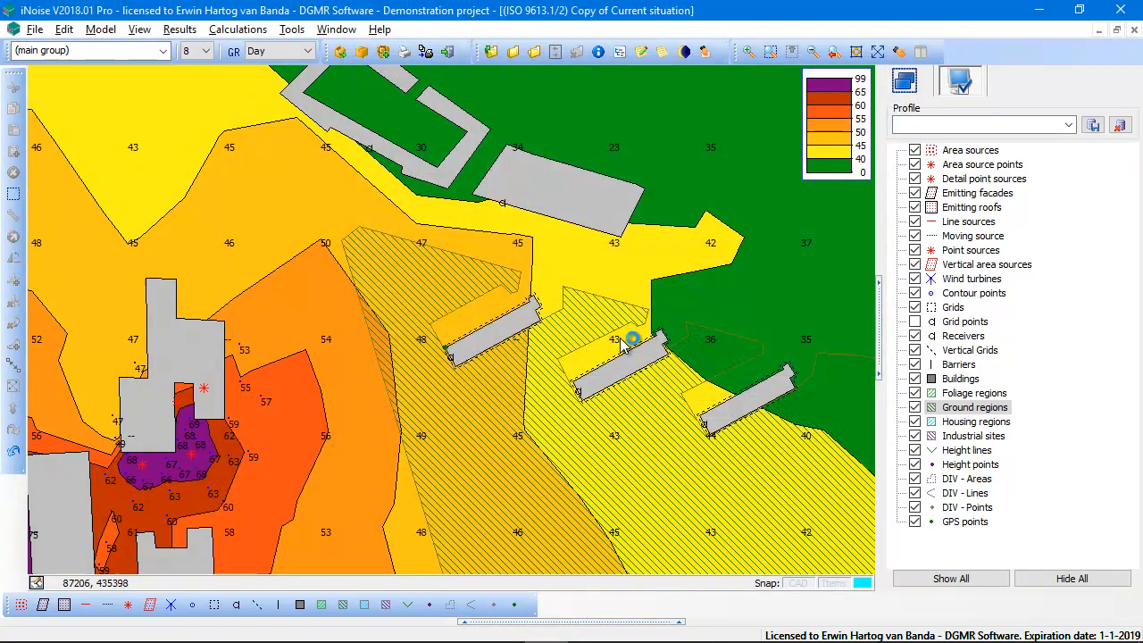
# Step: Switch to Google Earth and reload the demo5.KML file, discarding the edits made to the earlier import
pyautogui.click(764, 348)
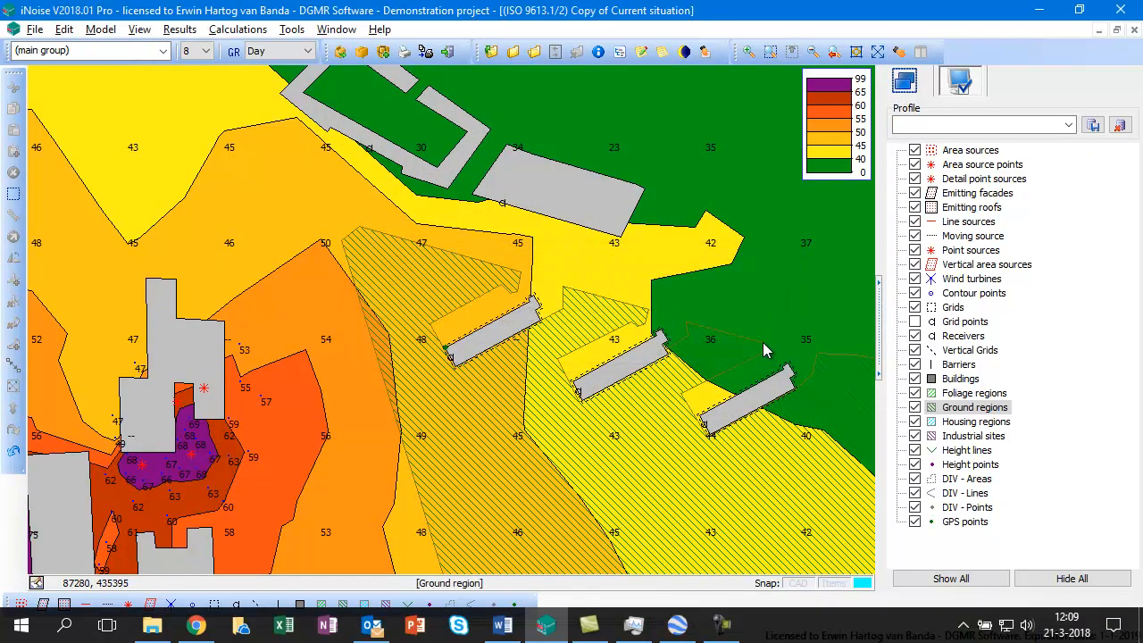
pyautogui.hotkey('alt', 'Tab')
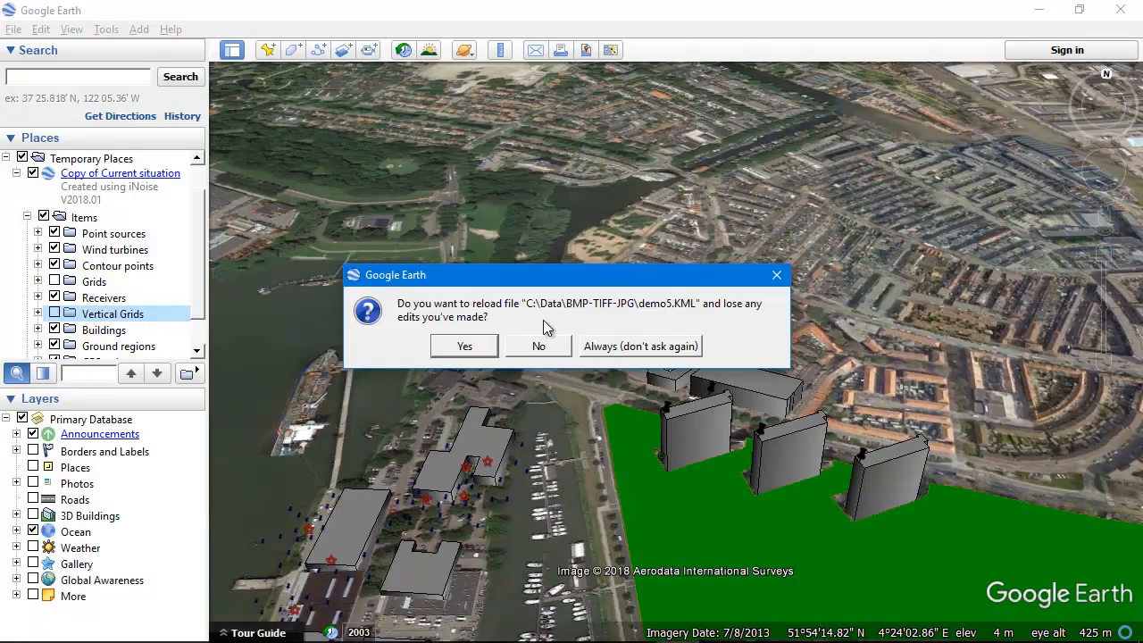
pyautogui.click(462, 348)
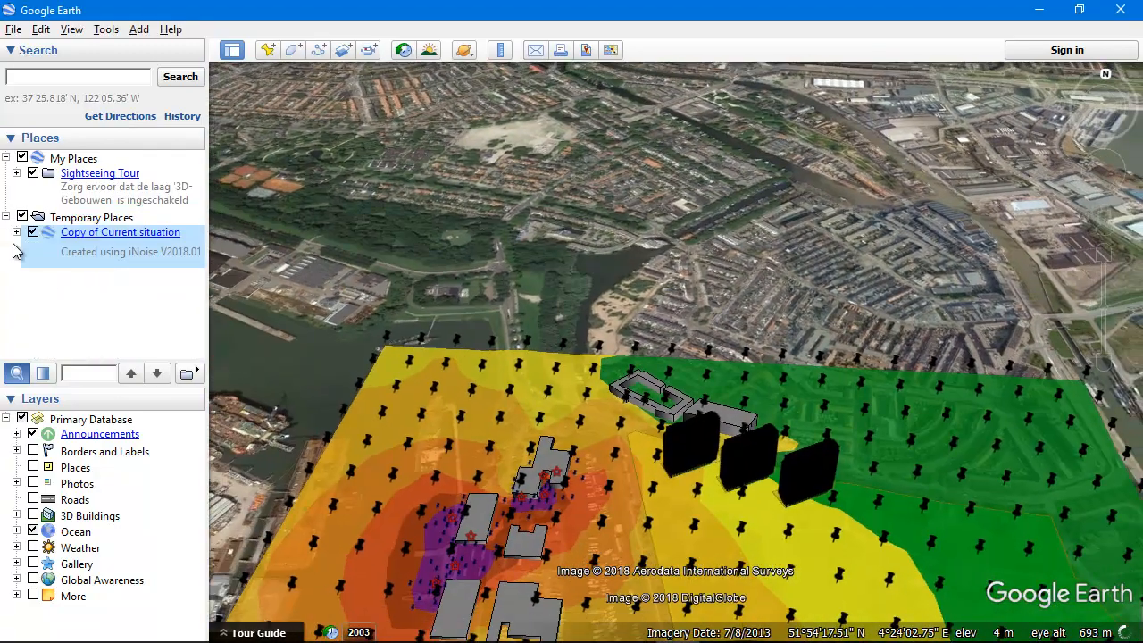
# Step: Expand the items of the reloaded Copy of Current situation model and hide Grids and Vertical Grids to inspect the contours around the buildings
pyautogui.click(16, 232)
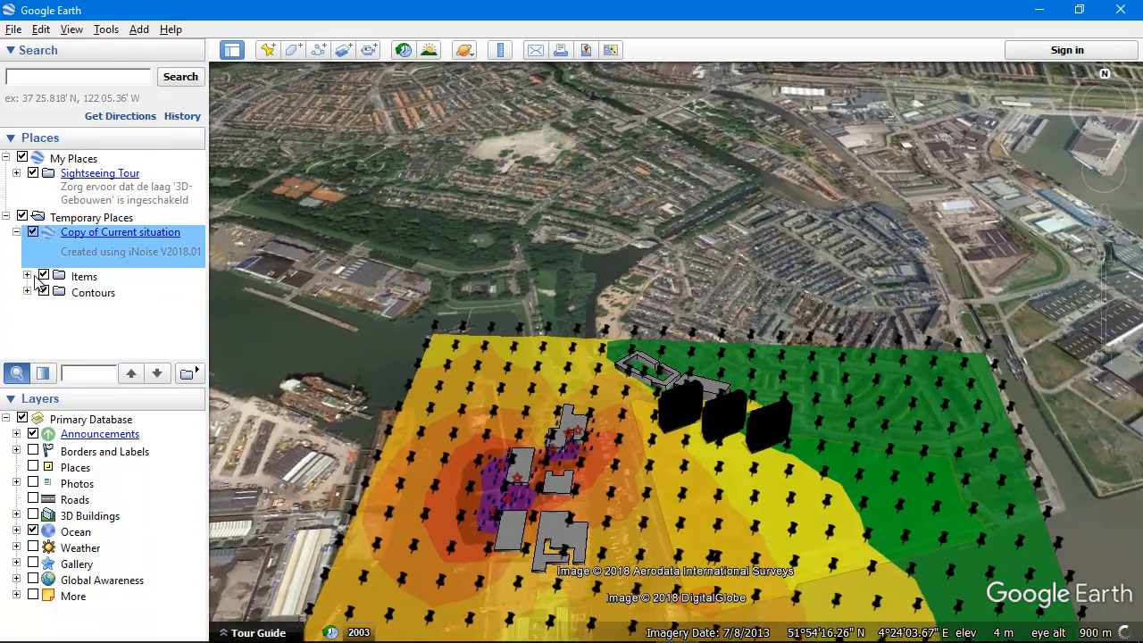
pyautogui.click(27, 276)
pyautogui.click(70, 339)
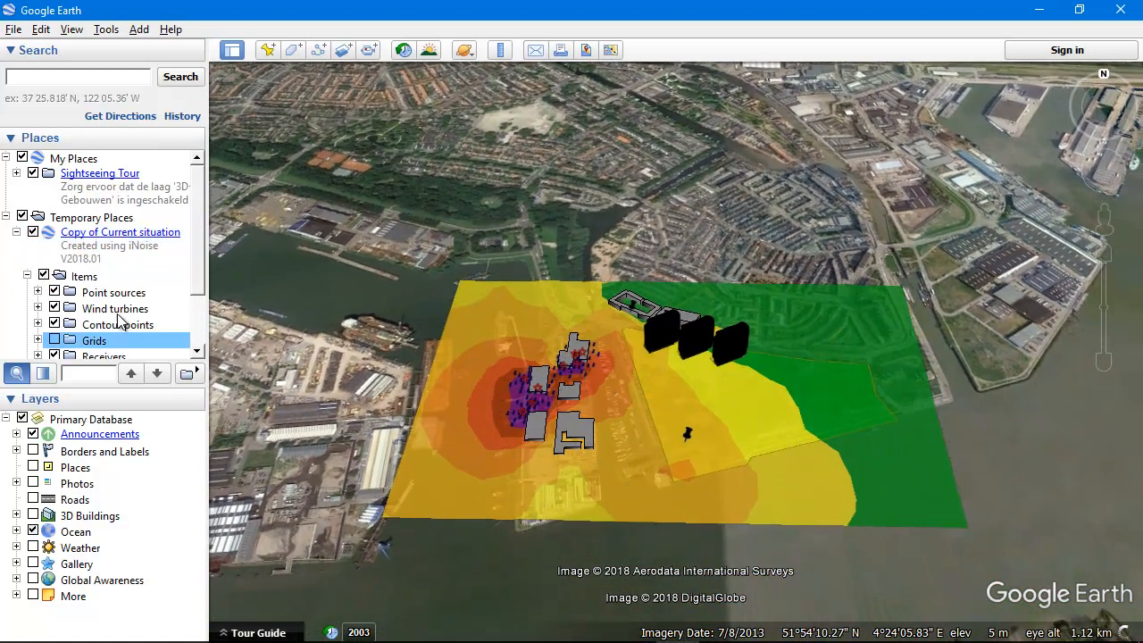
pyautogui.click(54, 339)
pyautogui.scroll(-2, 62, 321)
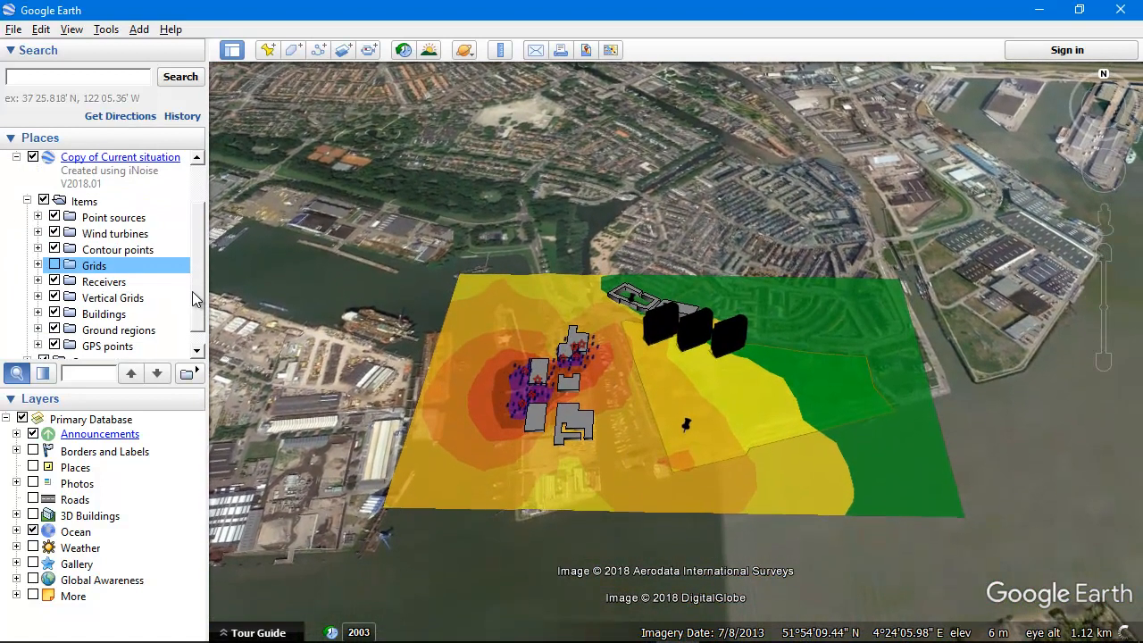
pyautogui.click(55, 297)
pyautogui.scroll(2, 670, 421)
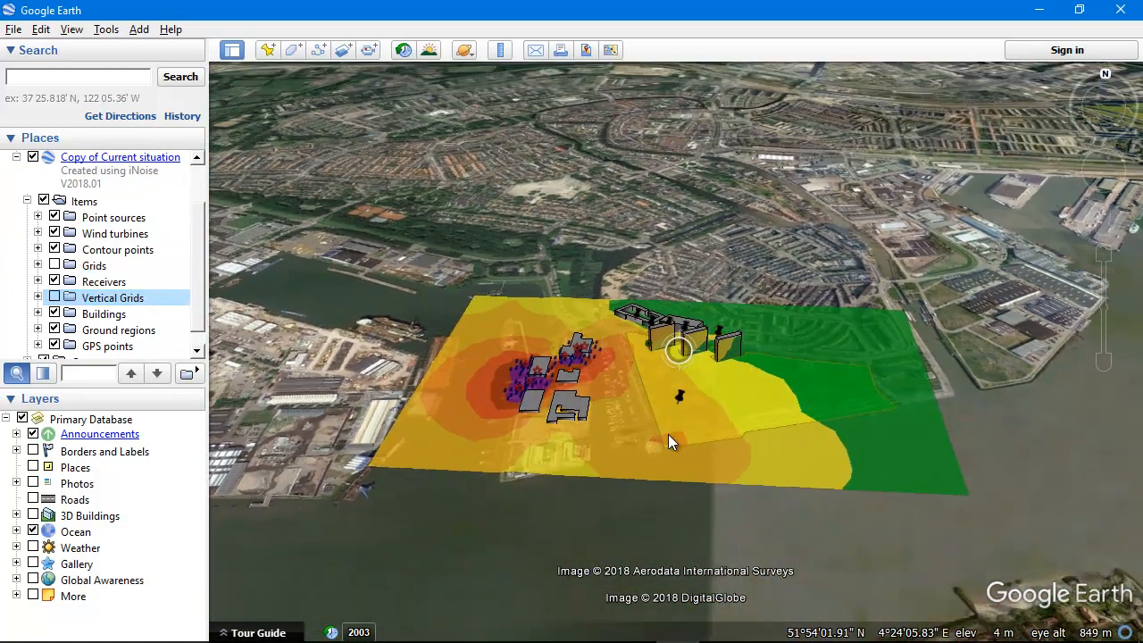
pyautogui.scroll(3, 664, 410)
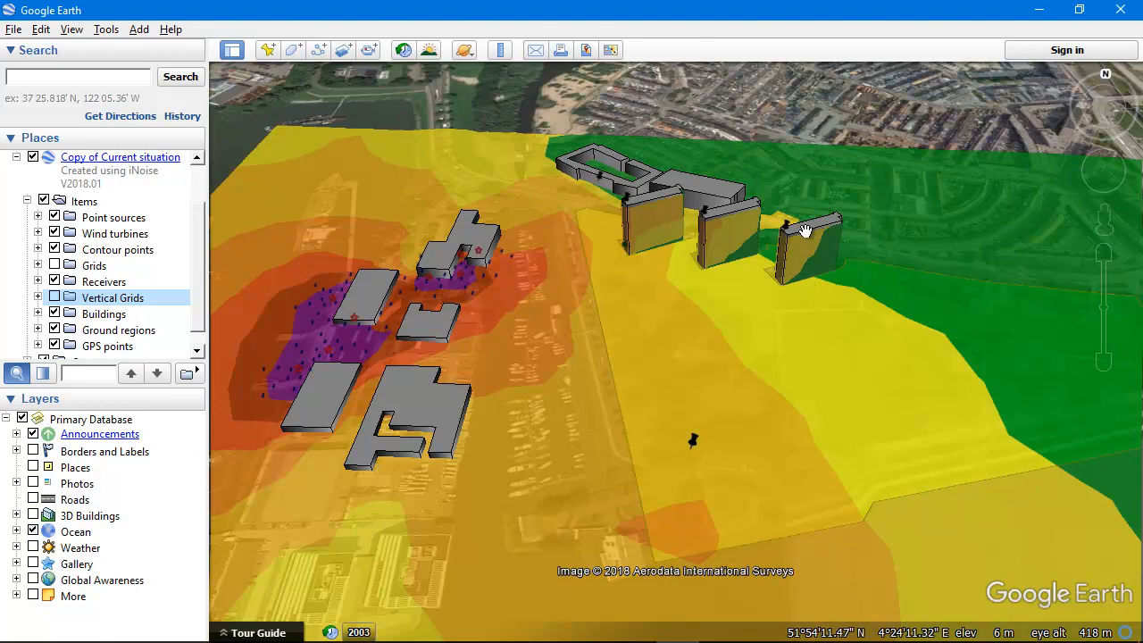
pyautogui.scroll(-3, 794, 325)
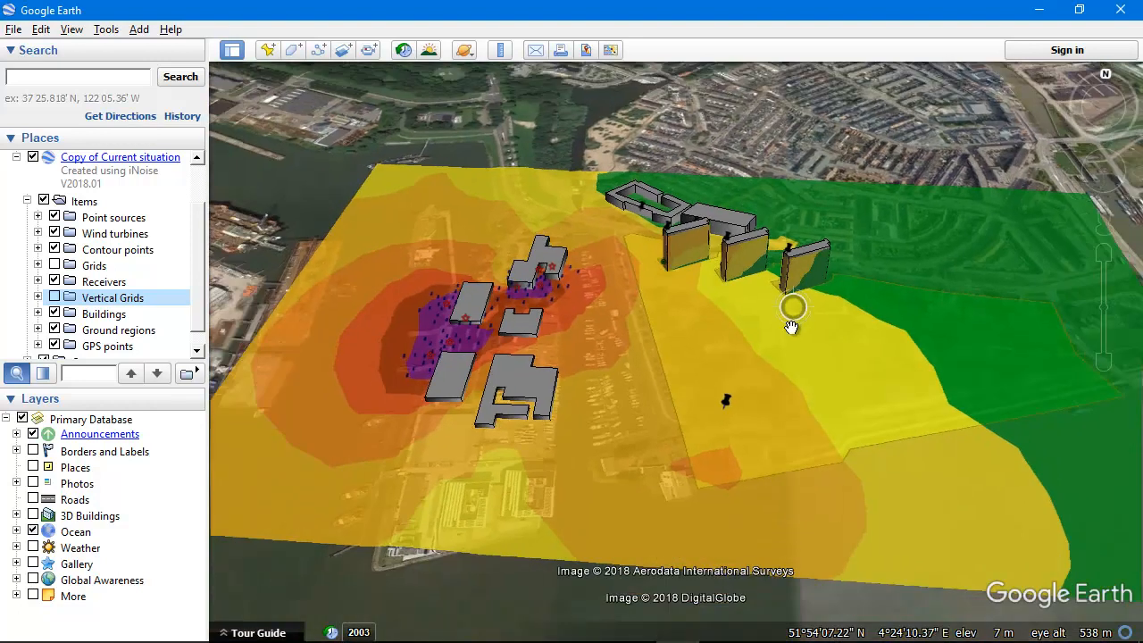